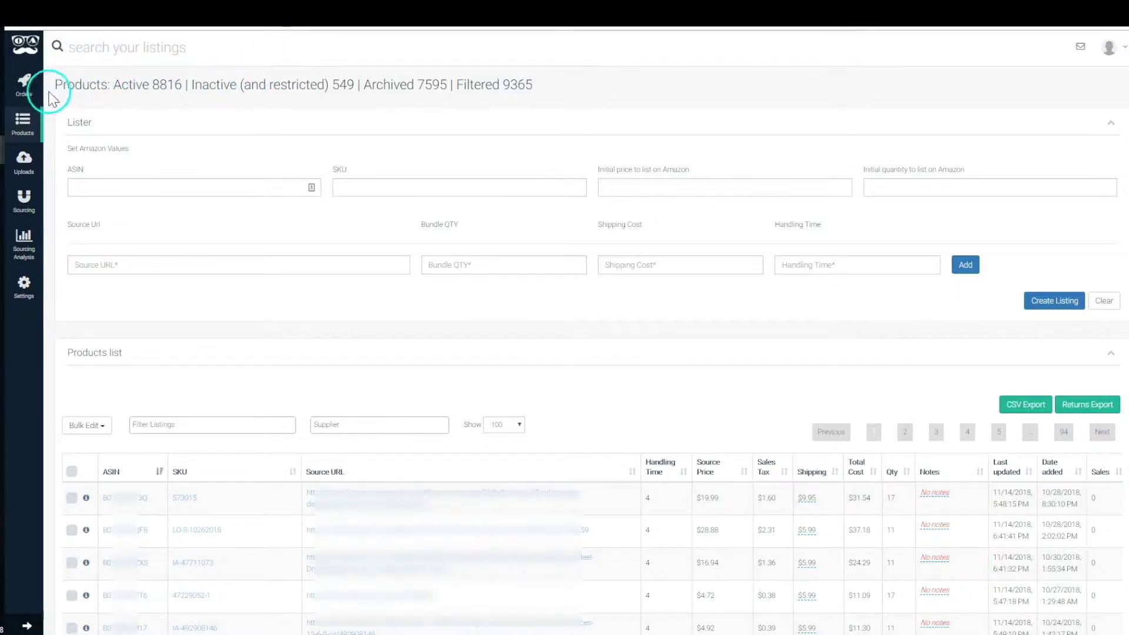
- Highlight the product counts in the heading, including the Filtered 9365 count
drag(55, 84, 103, 86)
click(412, 85)
click(370, 89)
click(484, 84)
drag(573, 83, 660, 111)
click(715, 100)
click(932, 76)
click(860, 56)
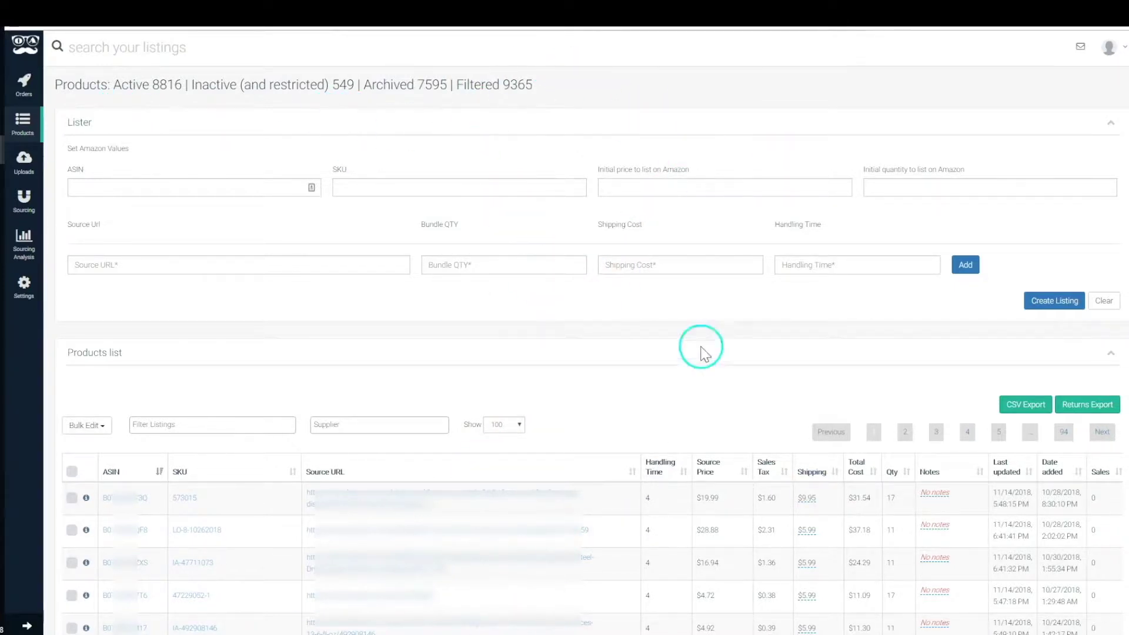
drag(467, 85, 567, 81)
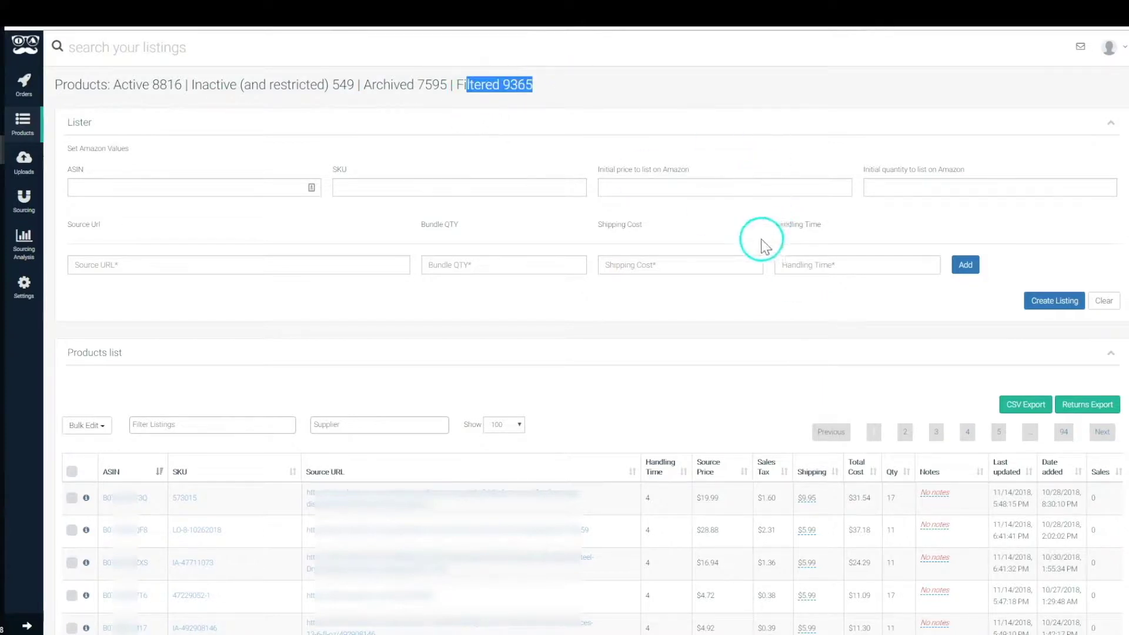
click(711, 157)
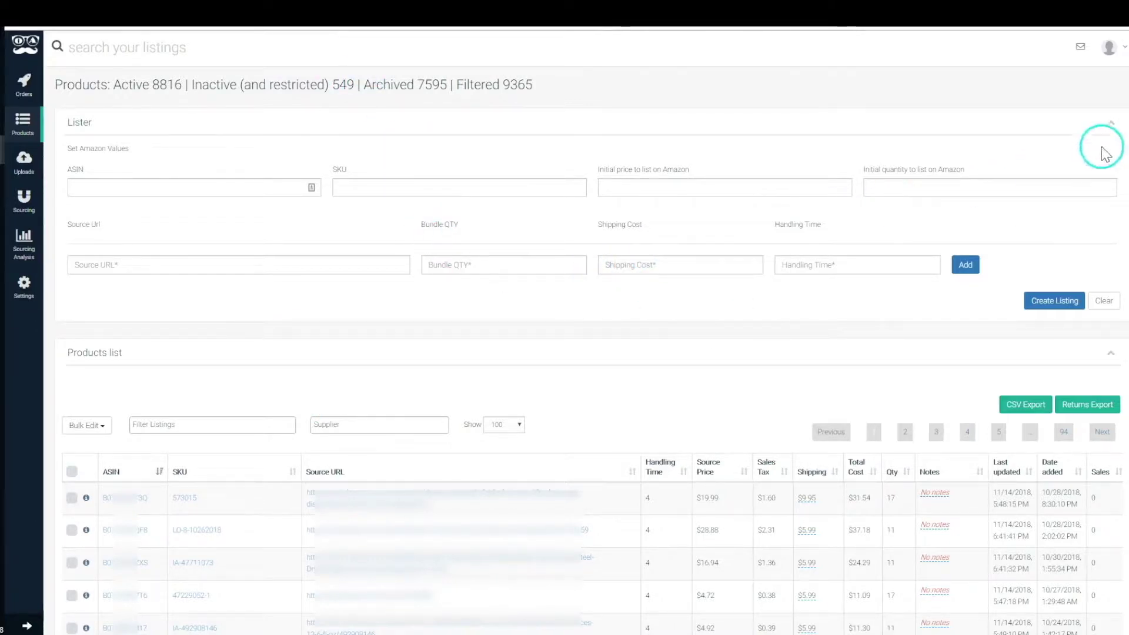
- Collapse the Lister section, test a listings search for 'LO', then clear it
click(1110, 128)
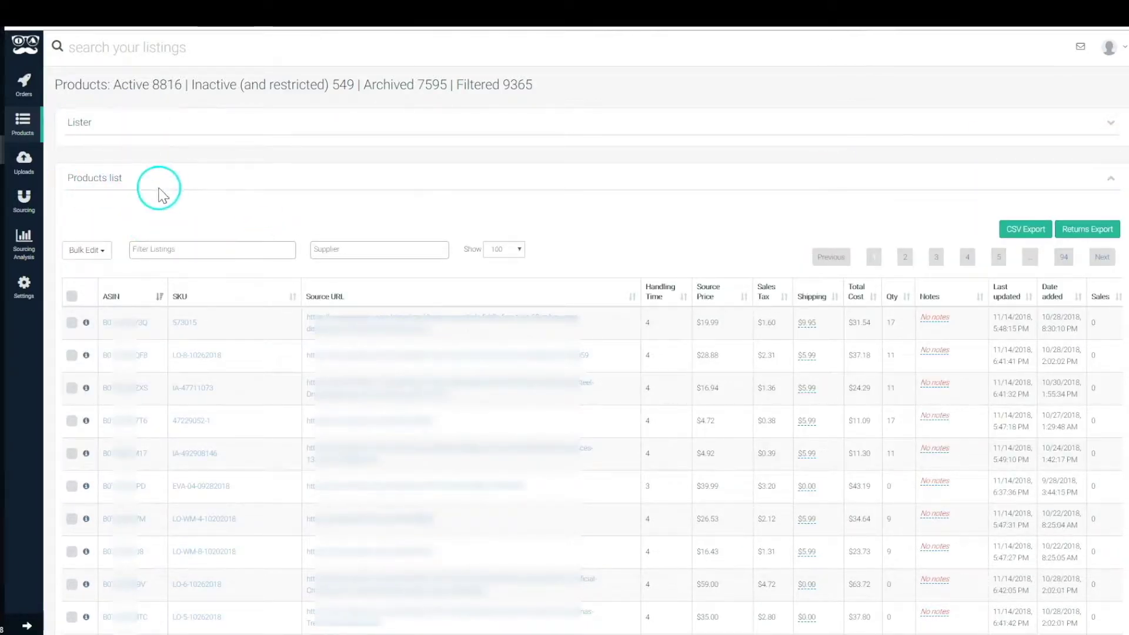
click(157, 48)
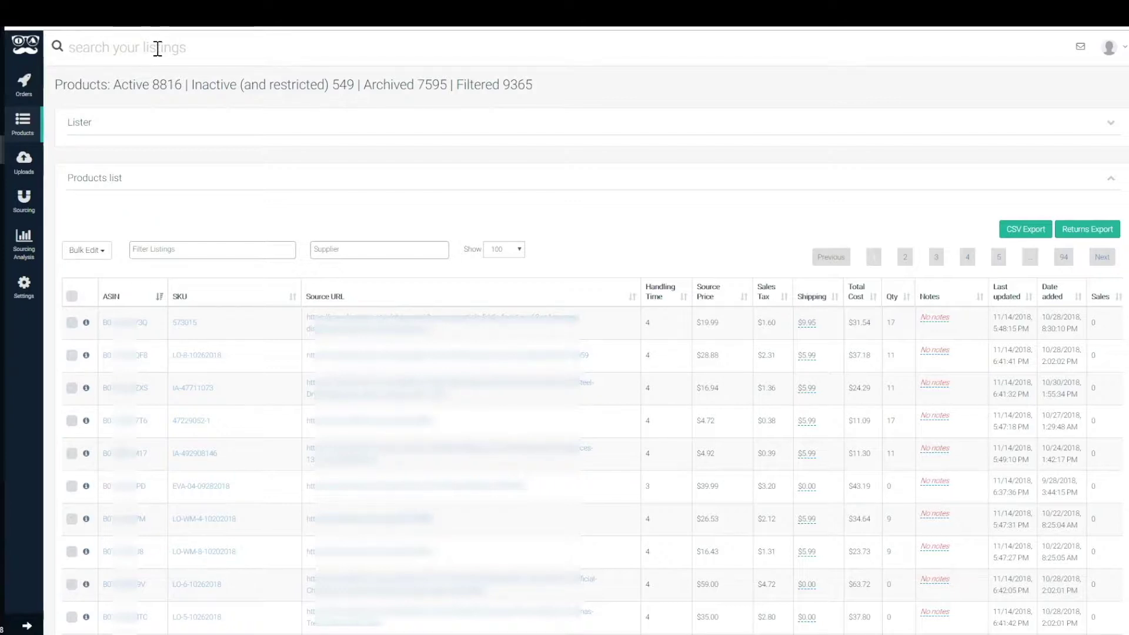
click(160, 90)
click(172, 59)
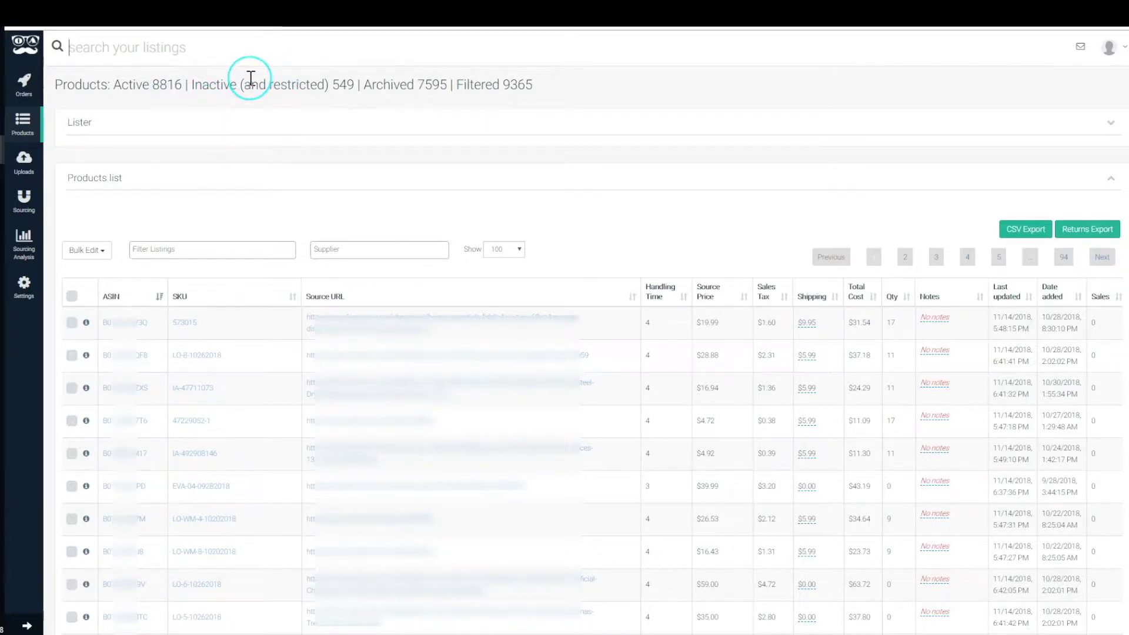
text(LO)
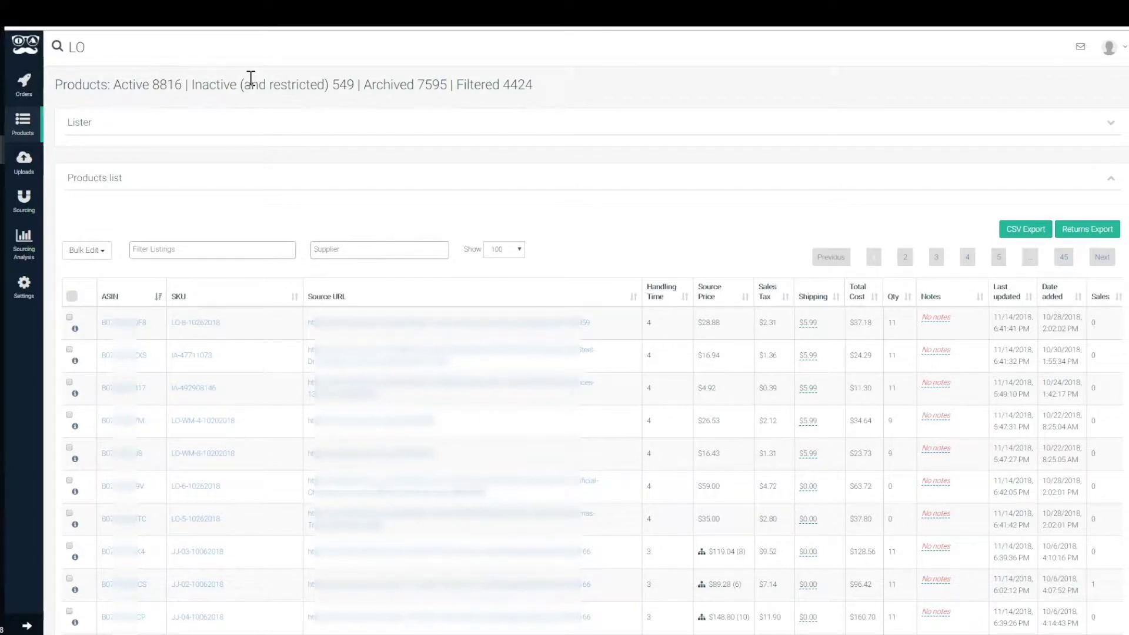
key(BackSpace)
key(BackSpace)
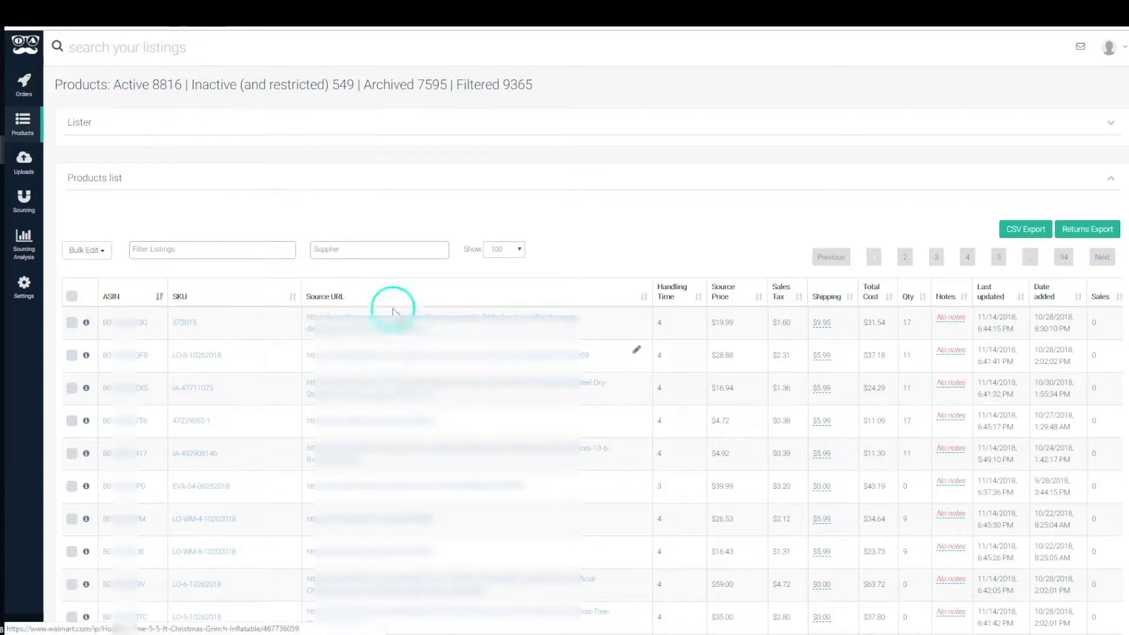
click(231, 39)
- Search the listings for 'holiday' and open the Filter Listings options
text(hol)
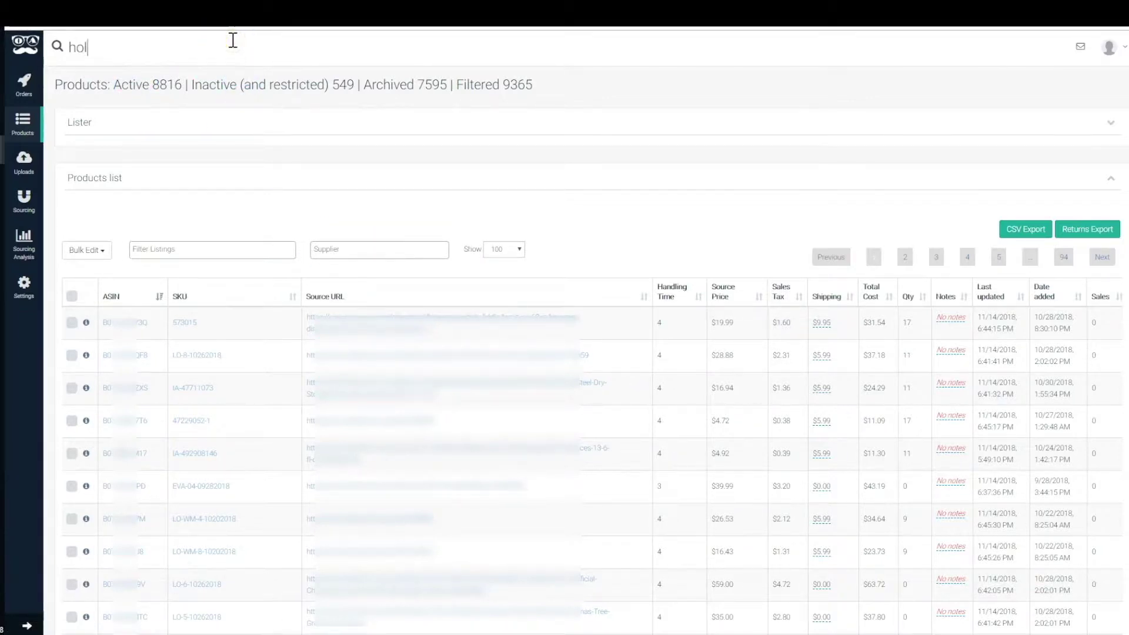
text(iday)
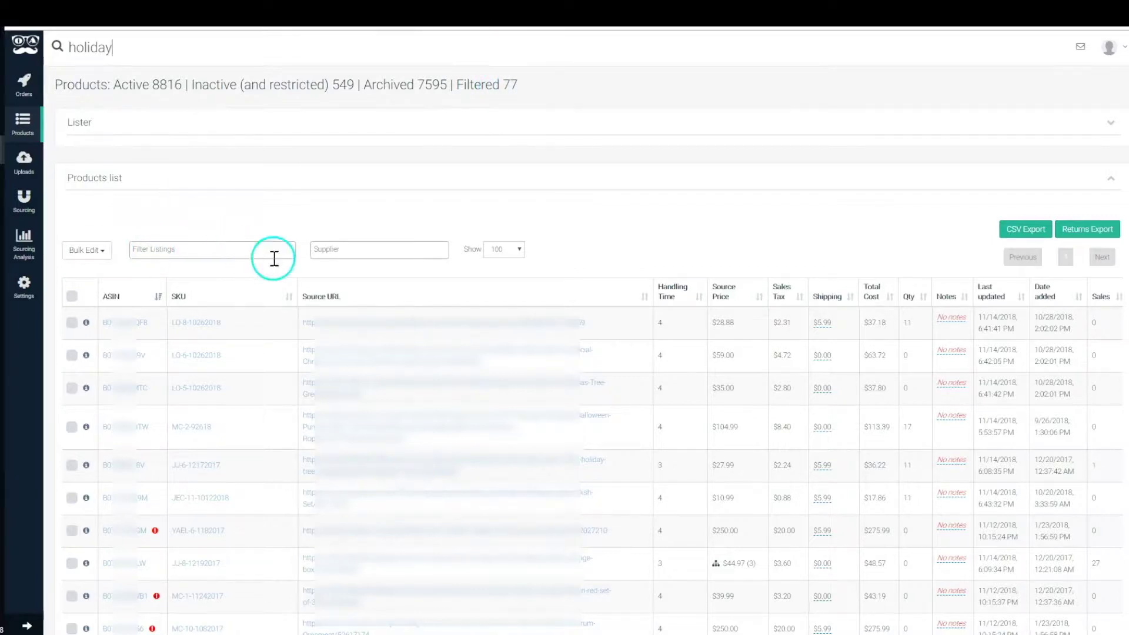
click(220, 251)
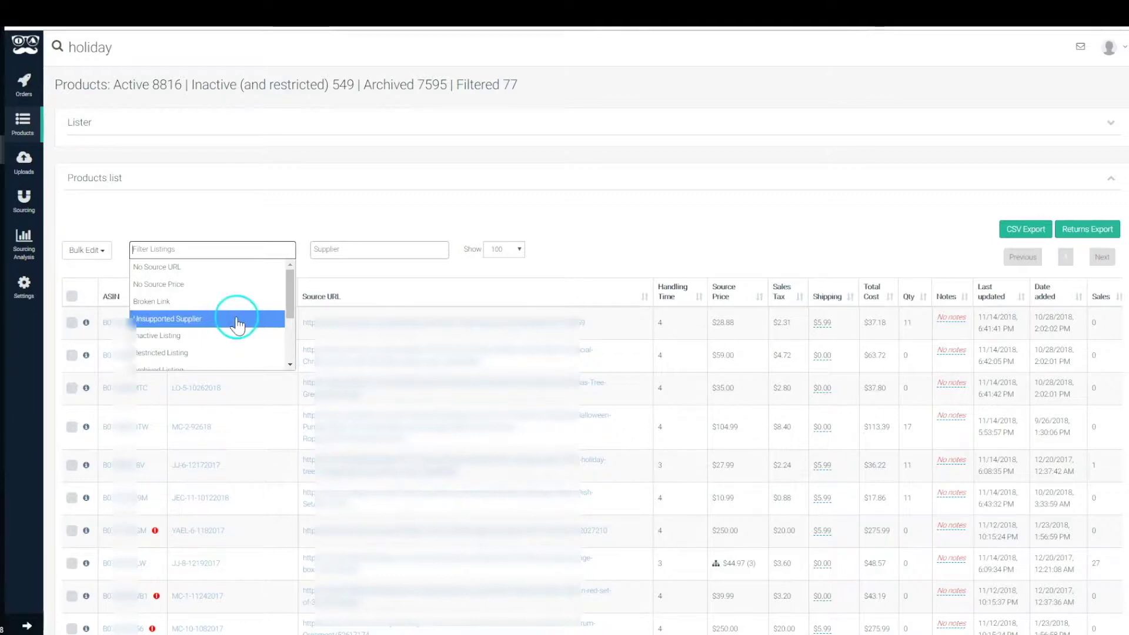
scroll(276, 303, down, 1)
scroll(292, 314, down, 2)
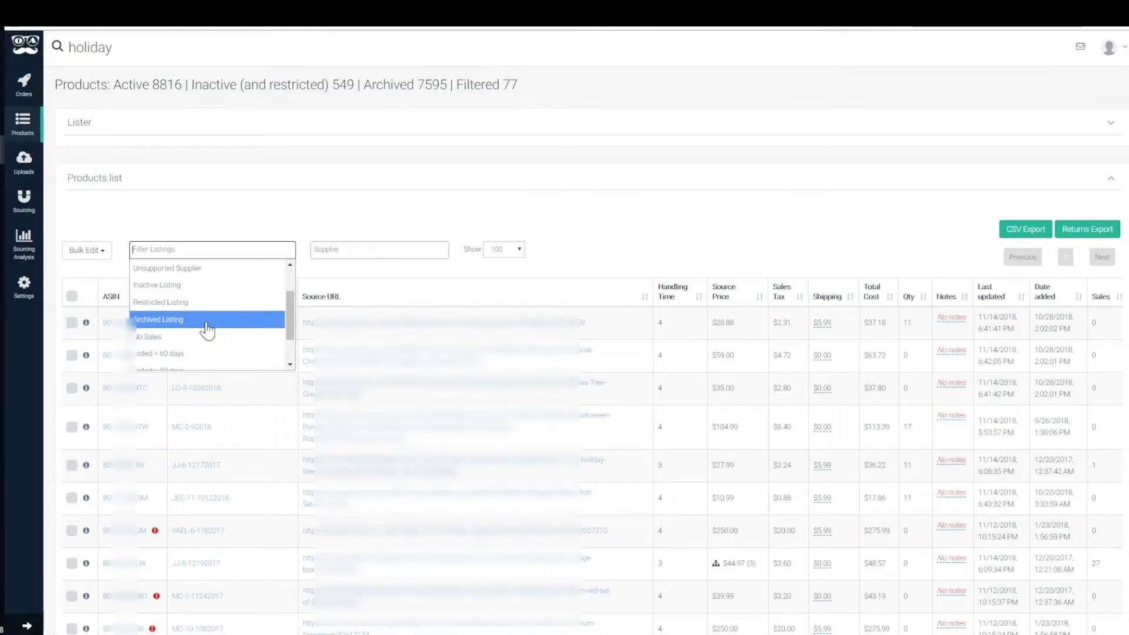
- Close the Filter Listings dropdown without choosing any filter option
scroll(200, 312, down, 2)
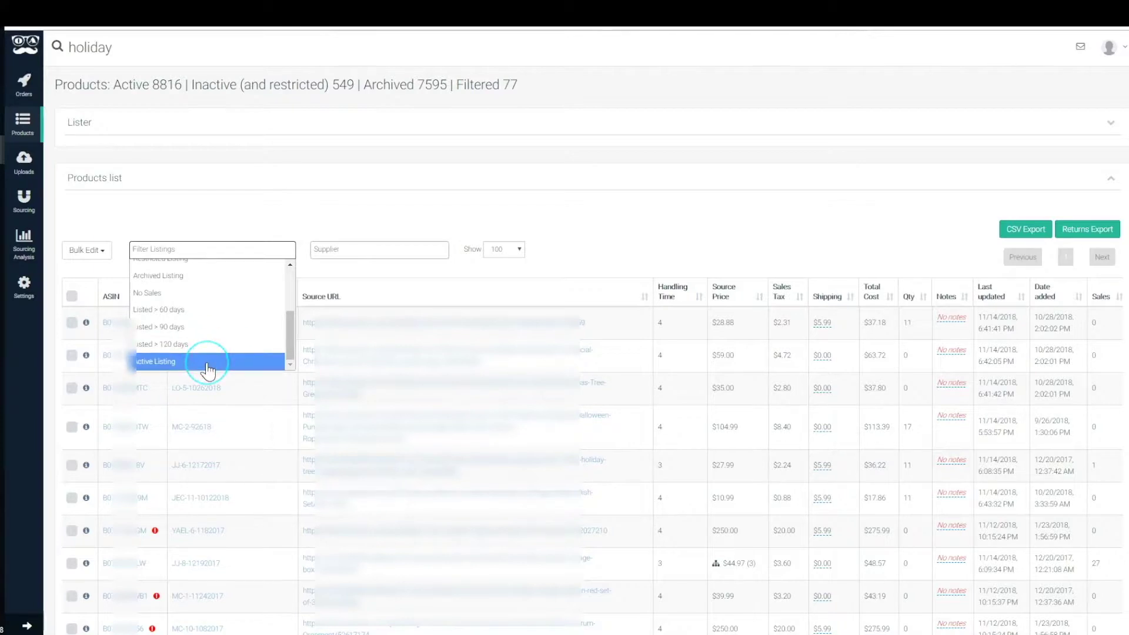
click(239, 108)
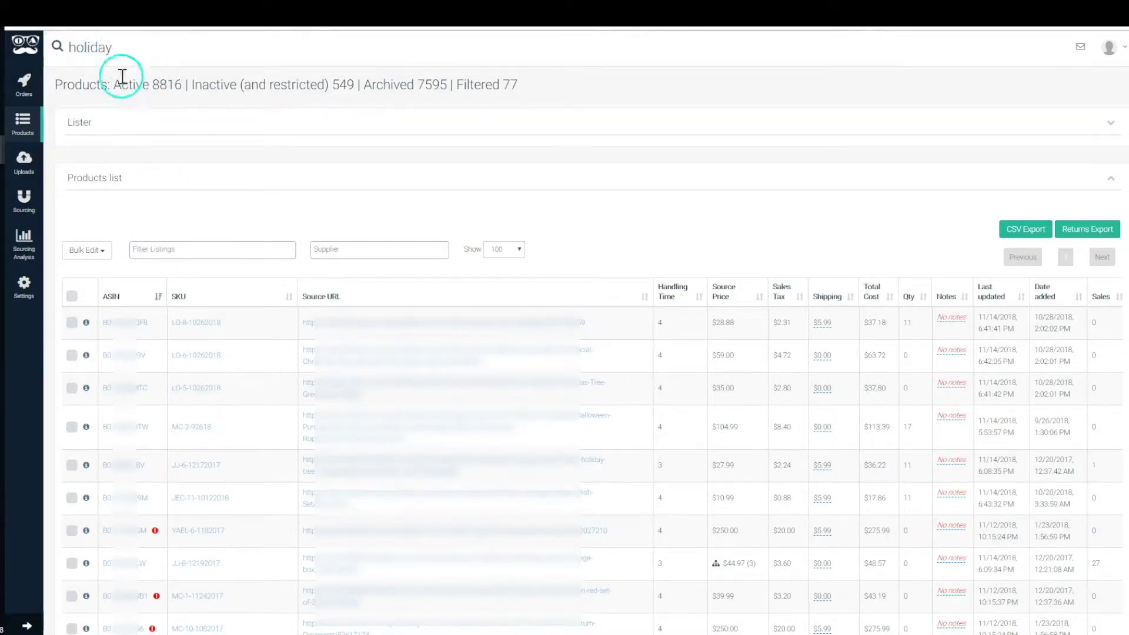
- Add the No Sales and Listed > 120 days filters, leaving 51 holiday listings
click(164, 253)
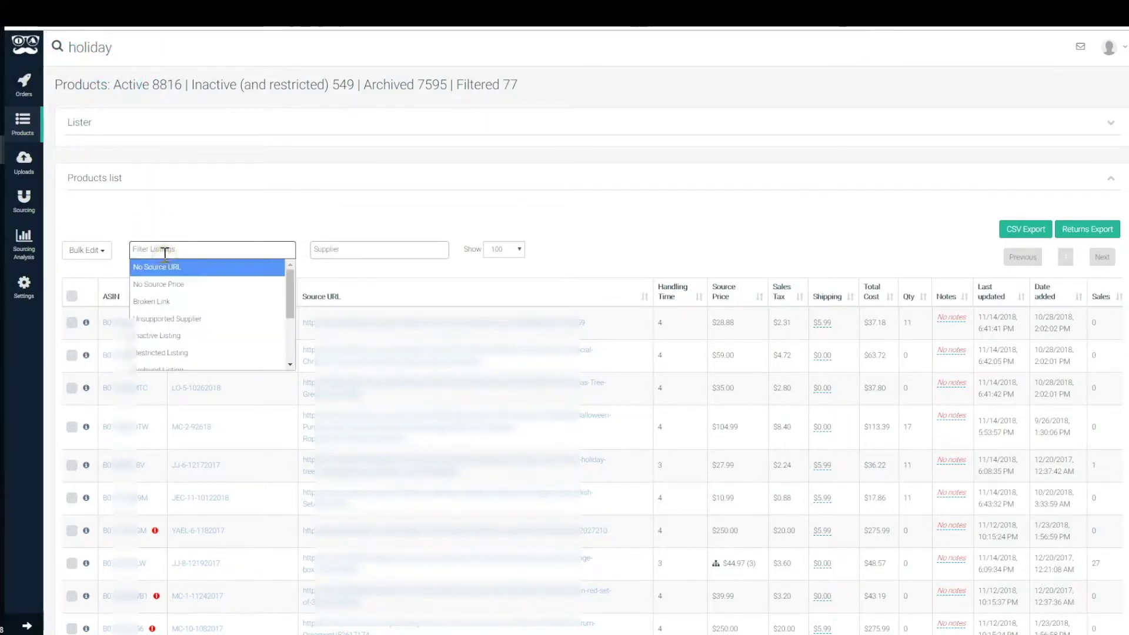
scroll(189, 302, down, 2)
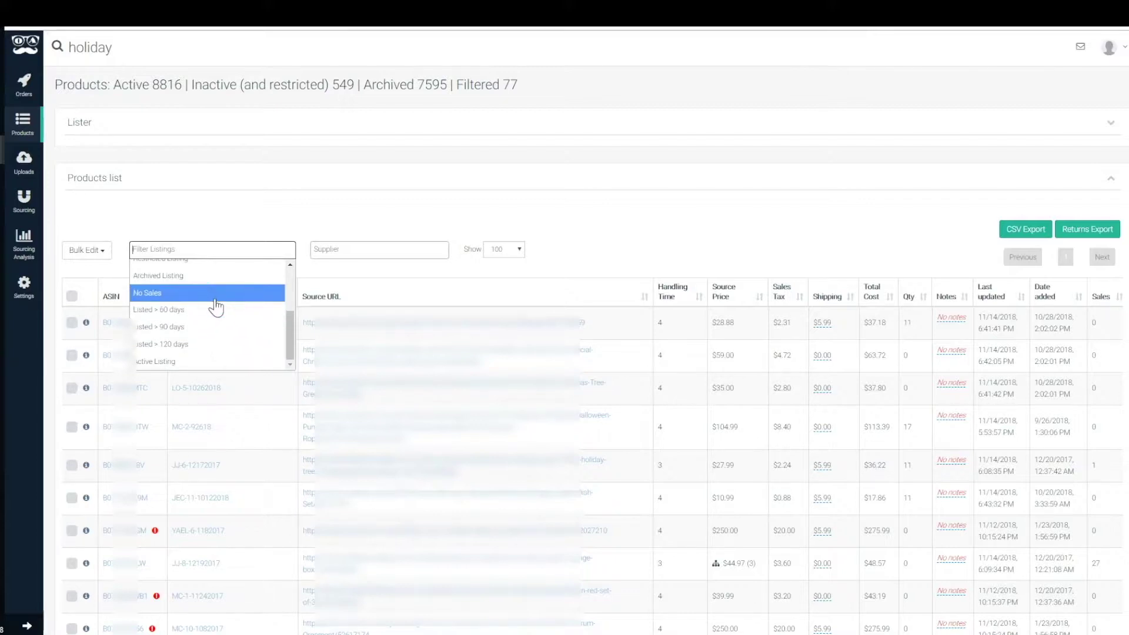
click(215, 303)
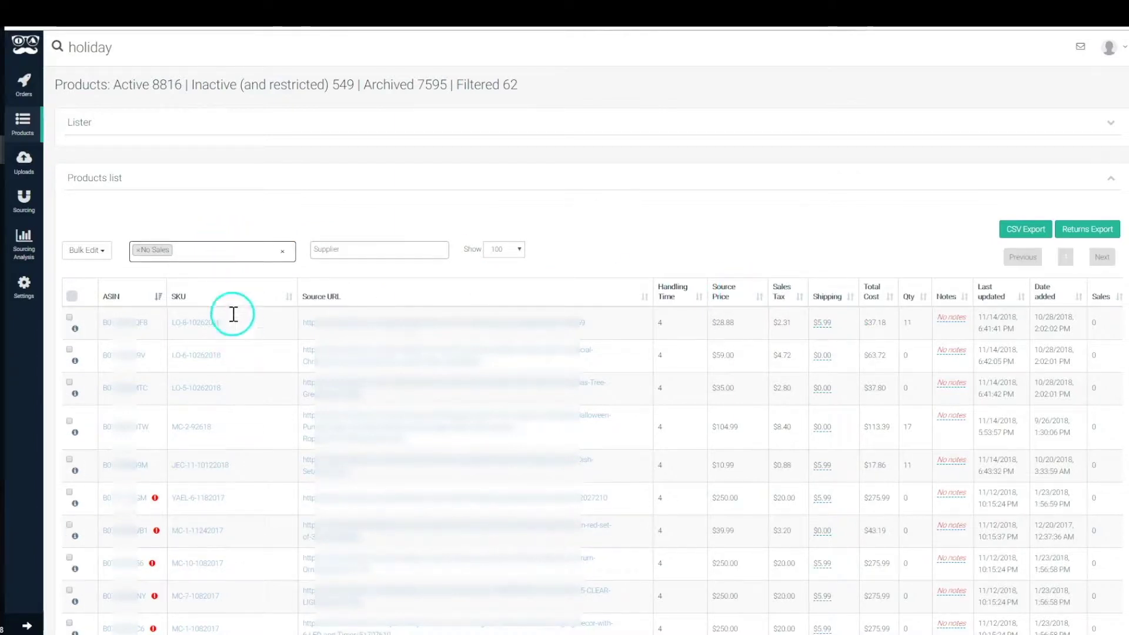
click(229, 254)
click(222, 345)
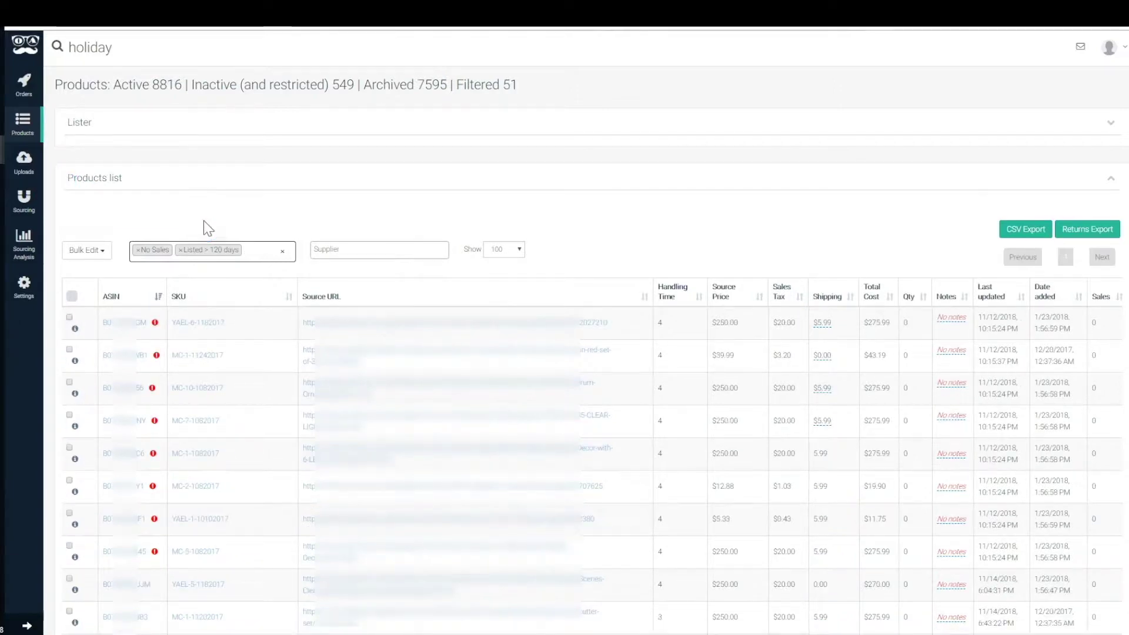
scroll(202, 288, down, 4)
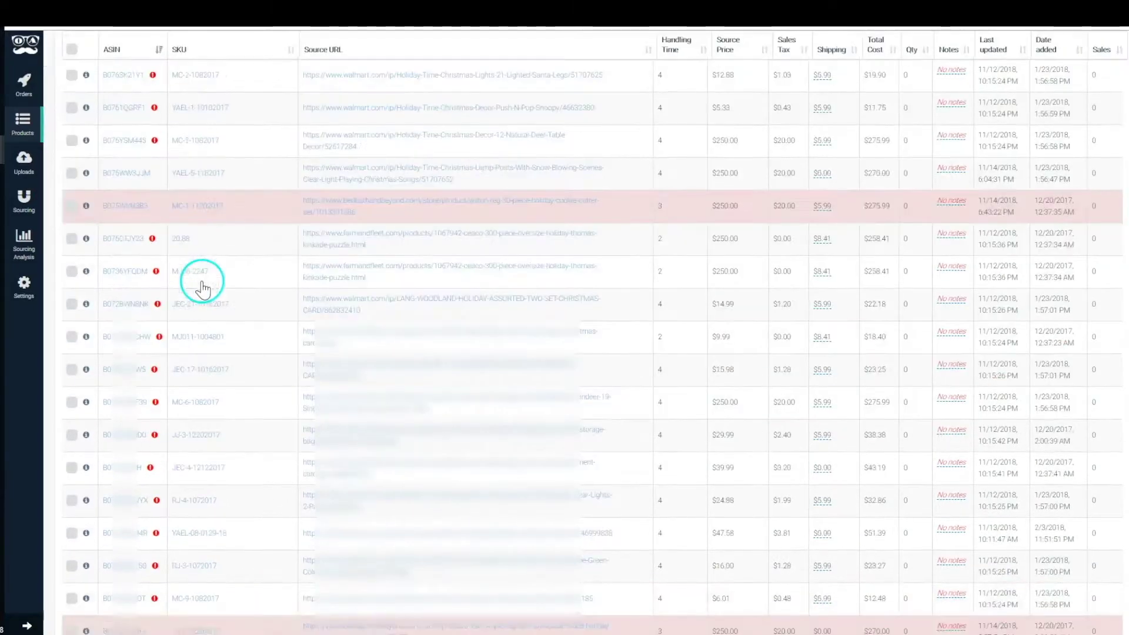
scroll(202, 288, up, 5)
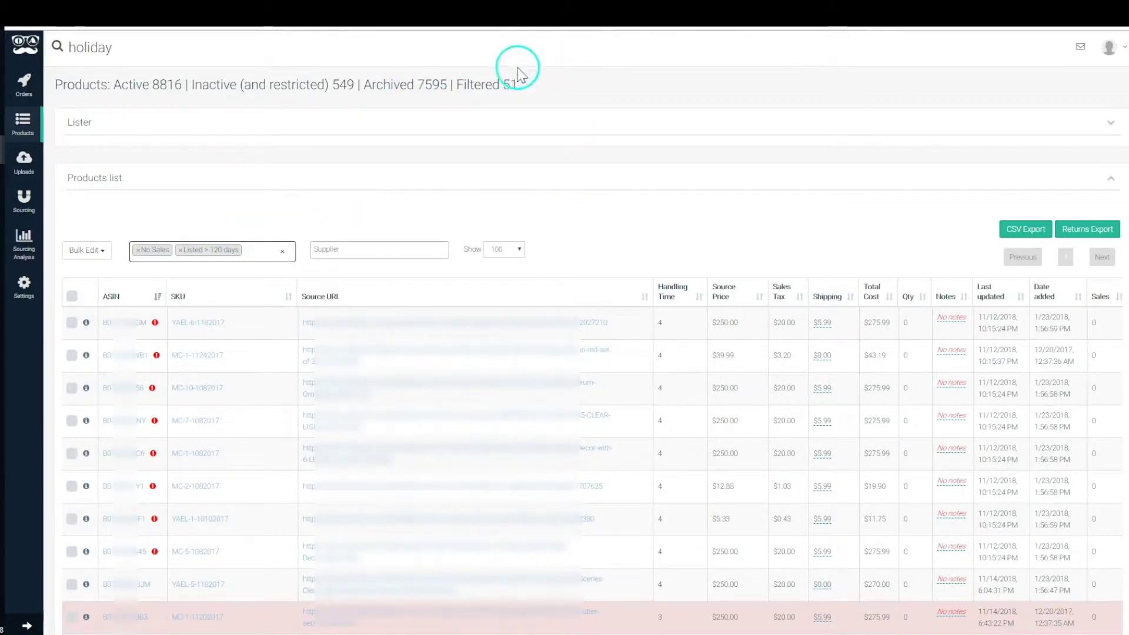
- Select every listing, then open and close Bulk Edit without archiving
click(74, 296)
click(88, 250)
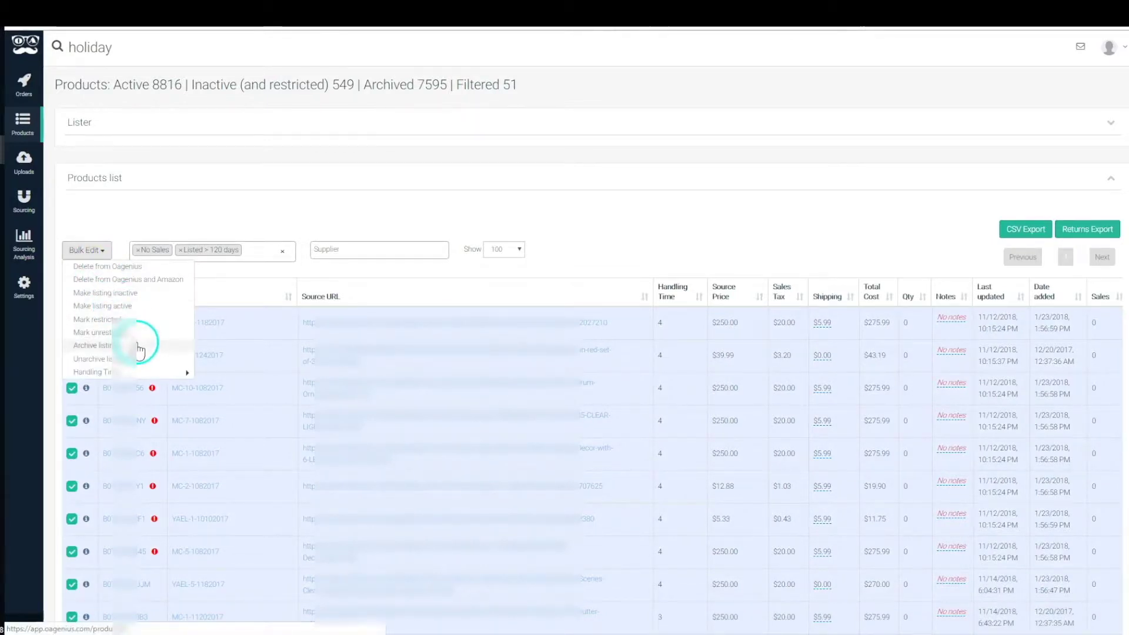
click(232, 266)
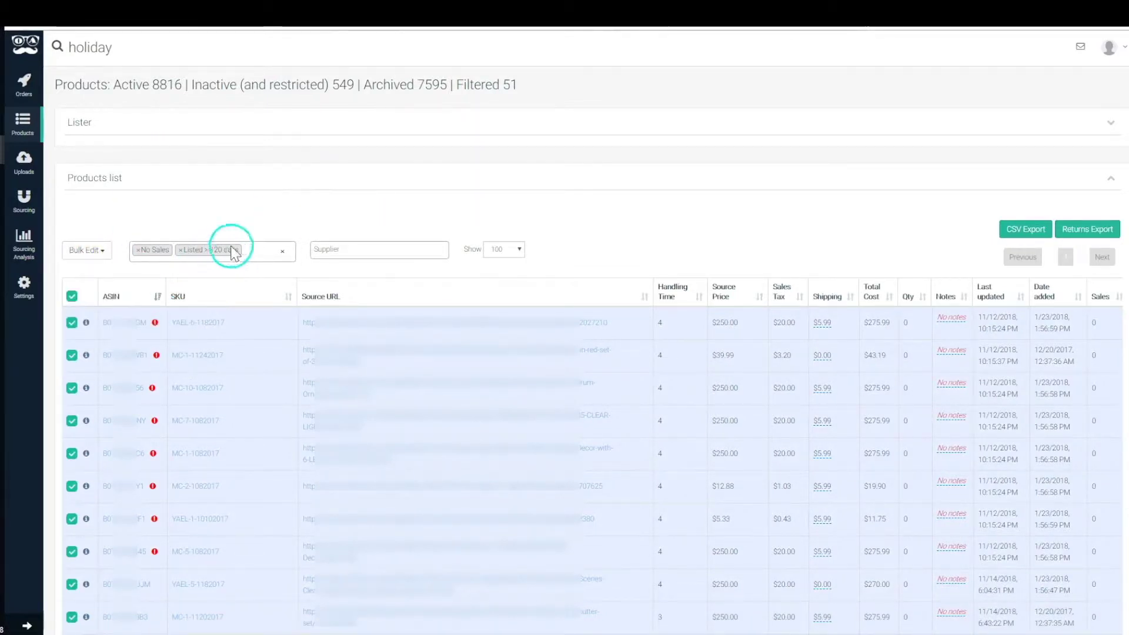
- Add the Active Listing filter, leaving 0 matching holiday listings
drag(145, 252, 253, 252)
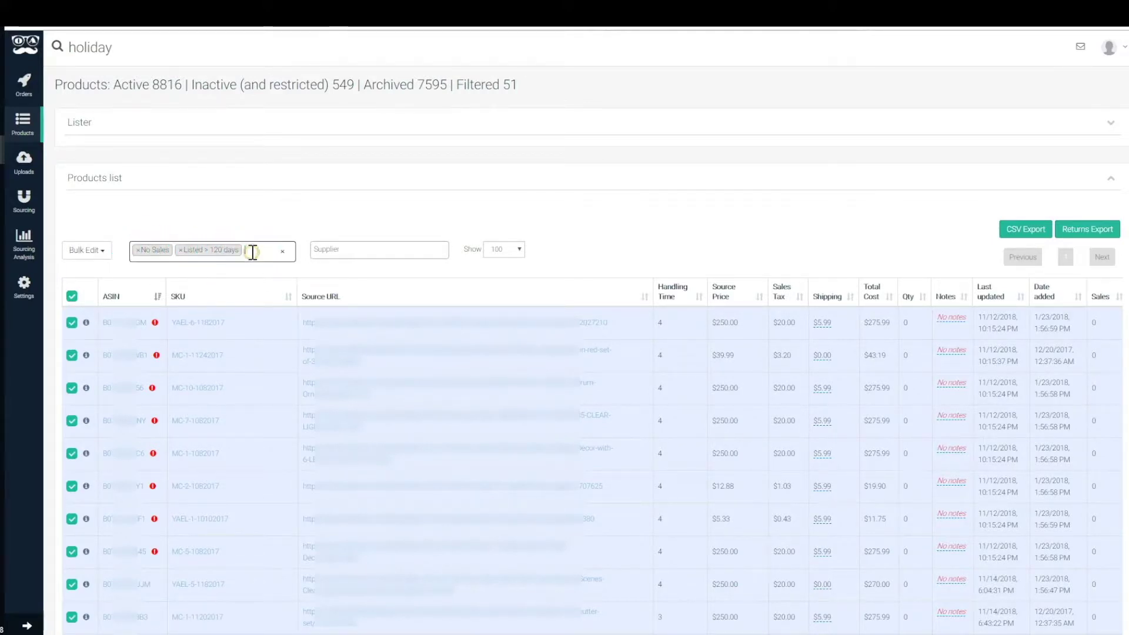
click(253, 251)
click(215, 367)
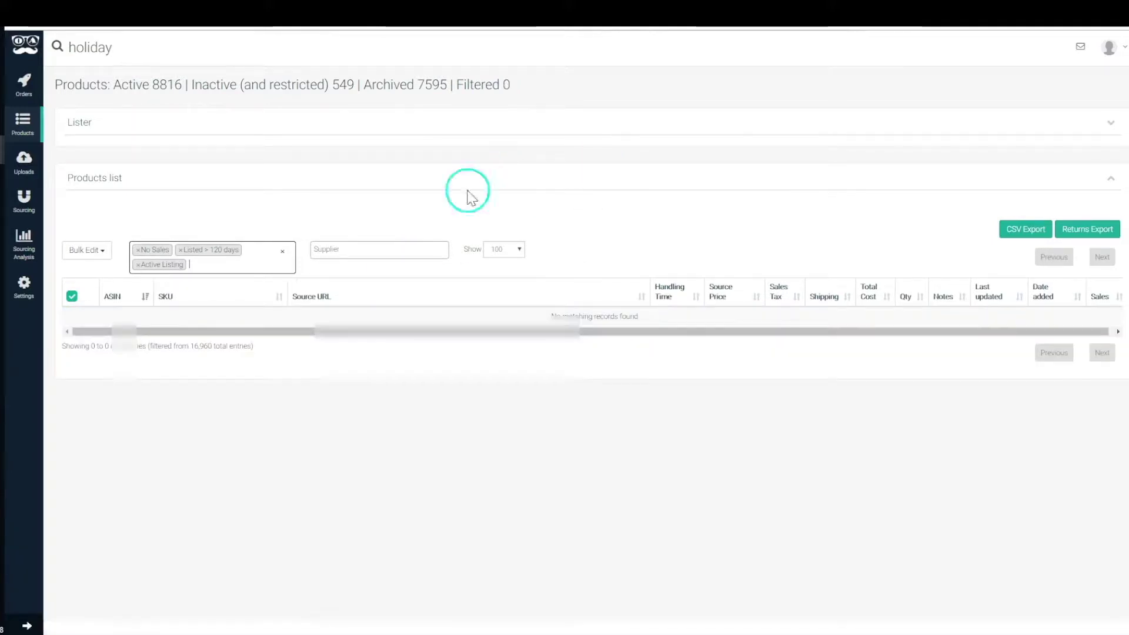
click(152, 271)
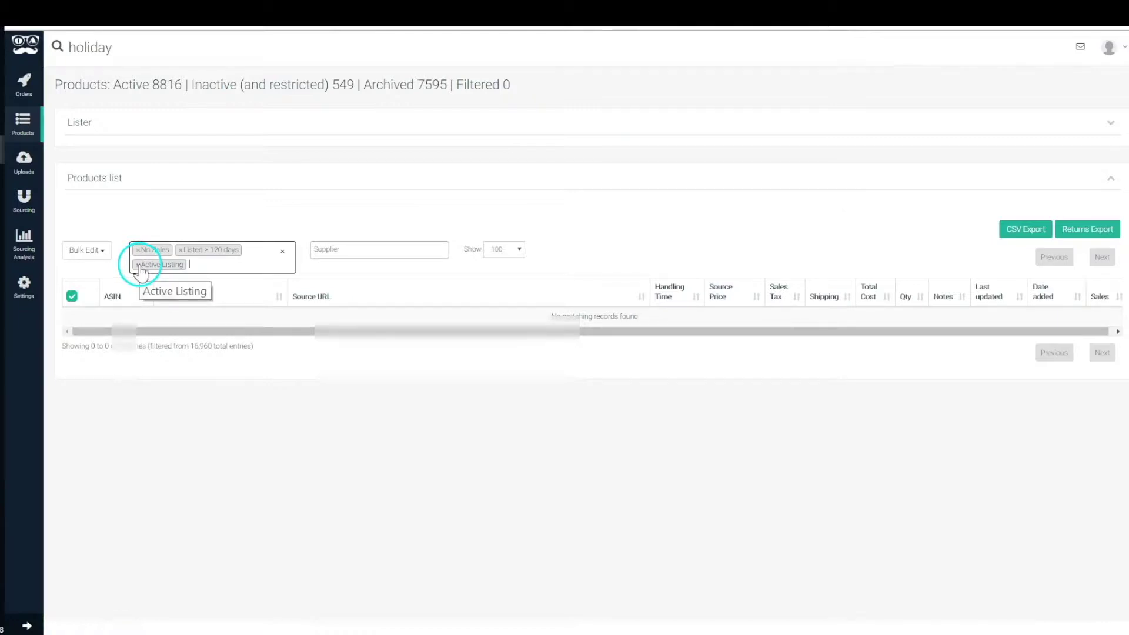
- Clear the 'holiday' search text from the listings search bar
double_click(125, 41)
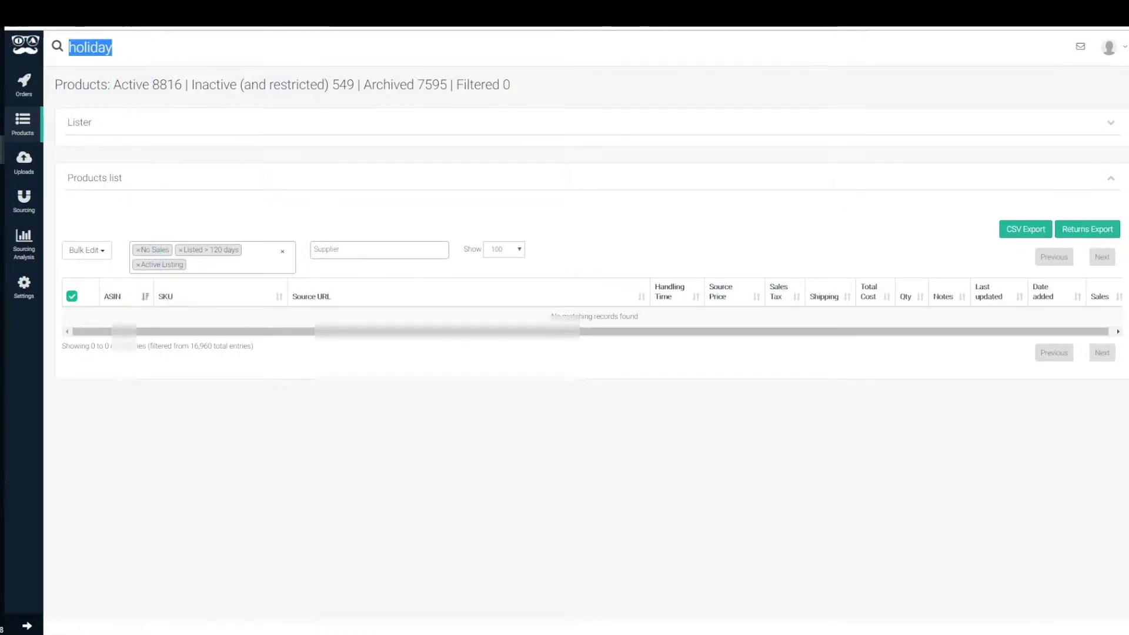
key(BackSpace)
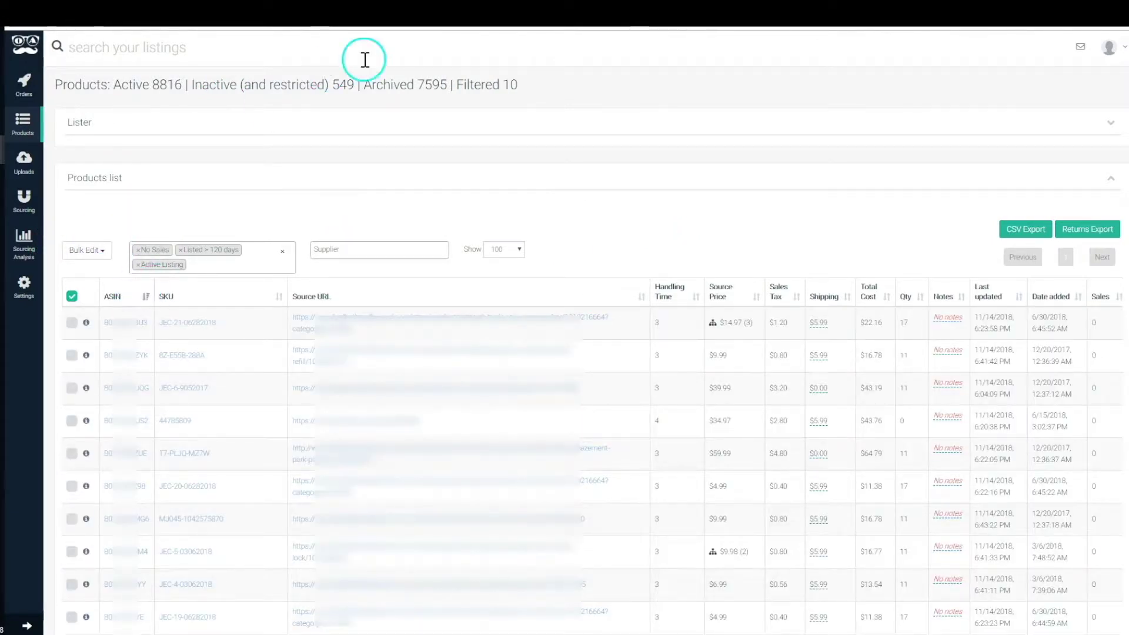
drag(492, 84, 557, 125)
click(194, 216)
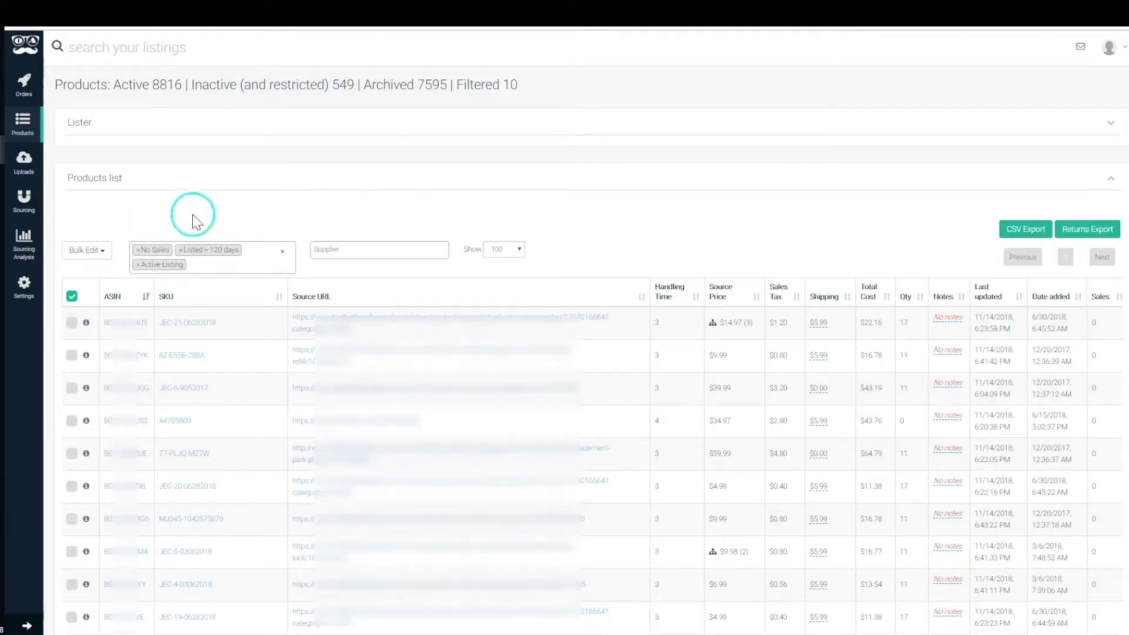
- Remove the Active Listing, No Sales and Listed > 120 days filter tags
click(137, 266)
click(137, 250)
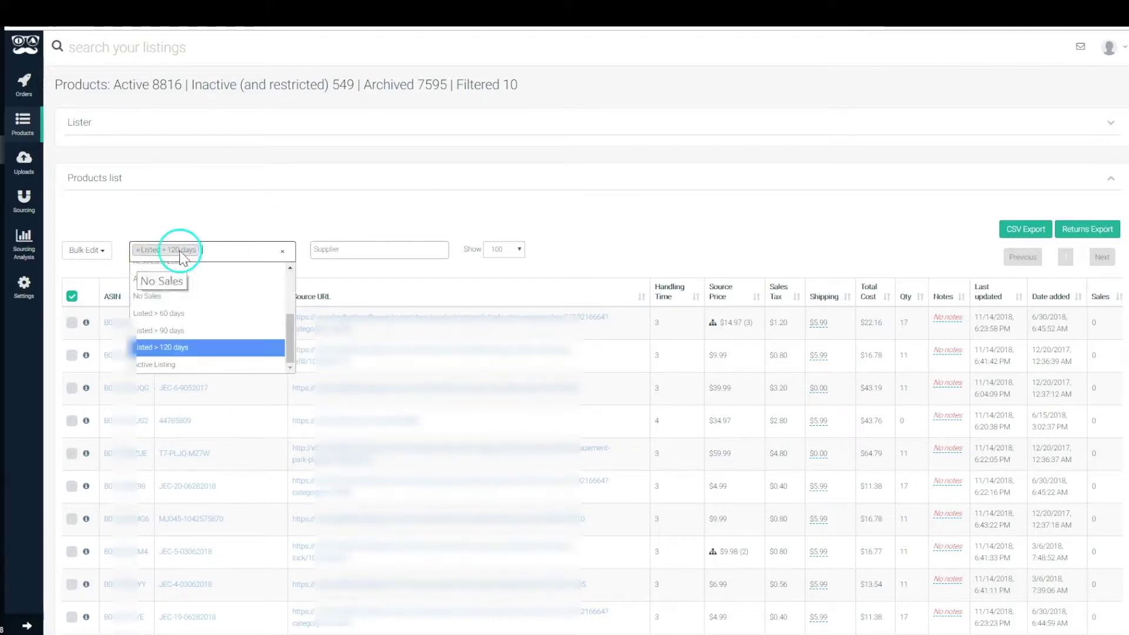
click(138, 251)
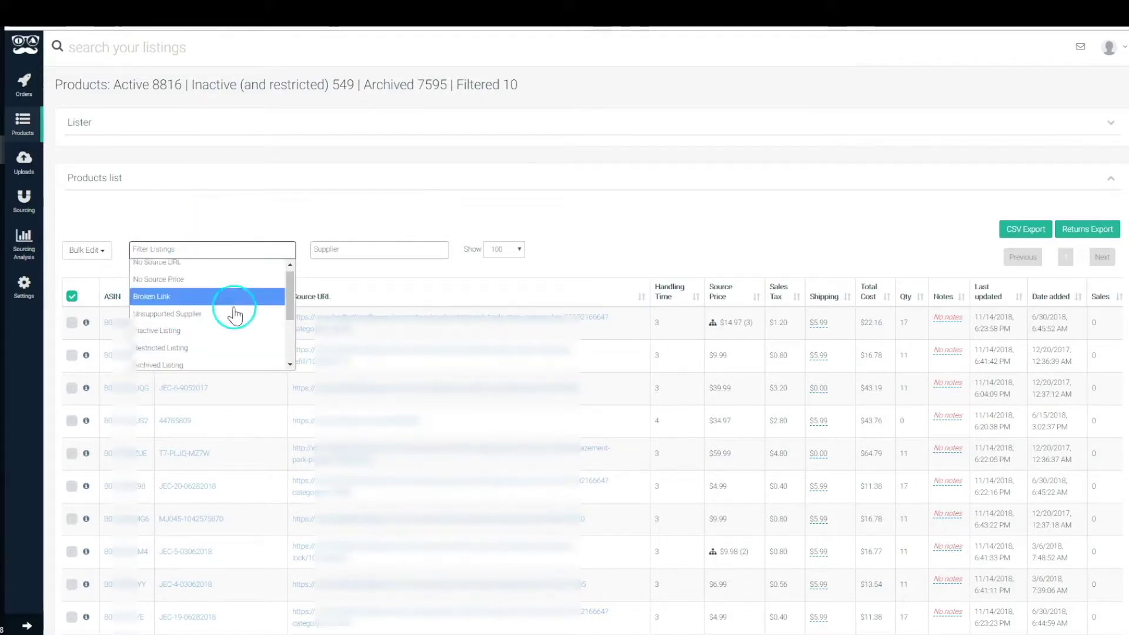
click(256, 282)
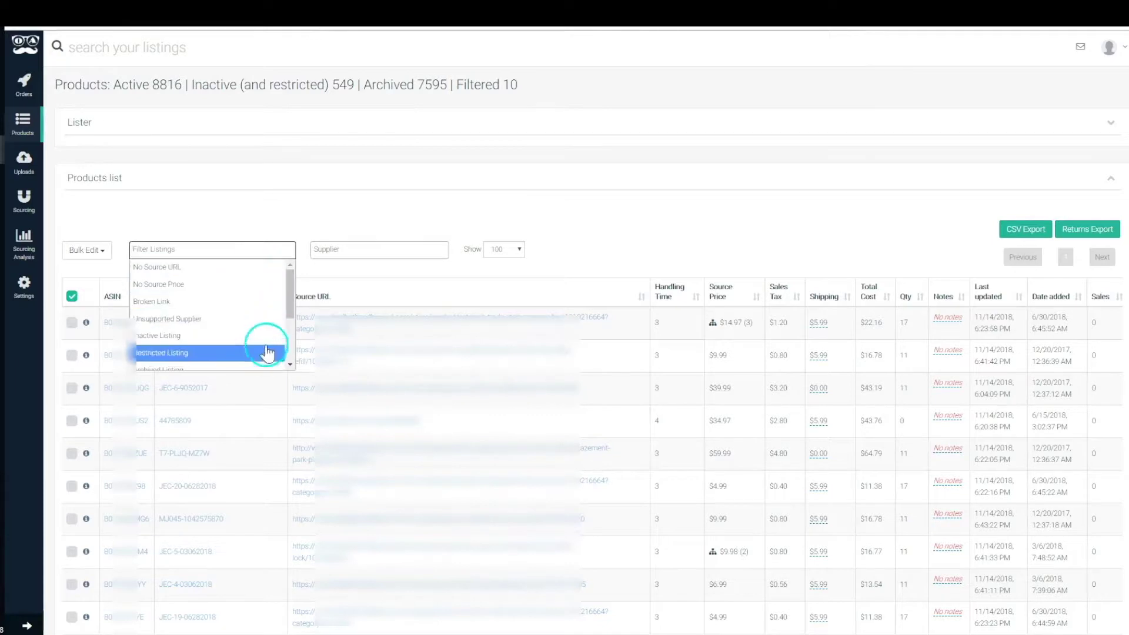
click(193, 287)
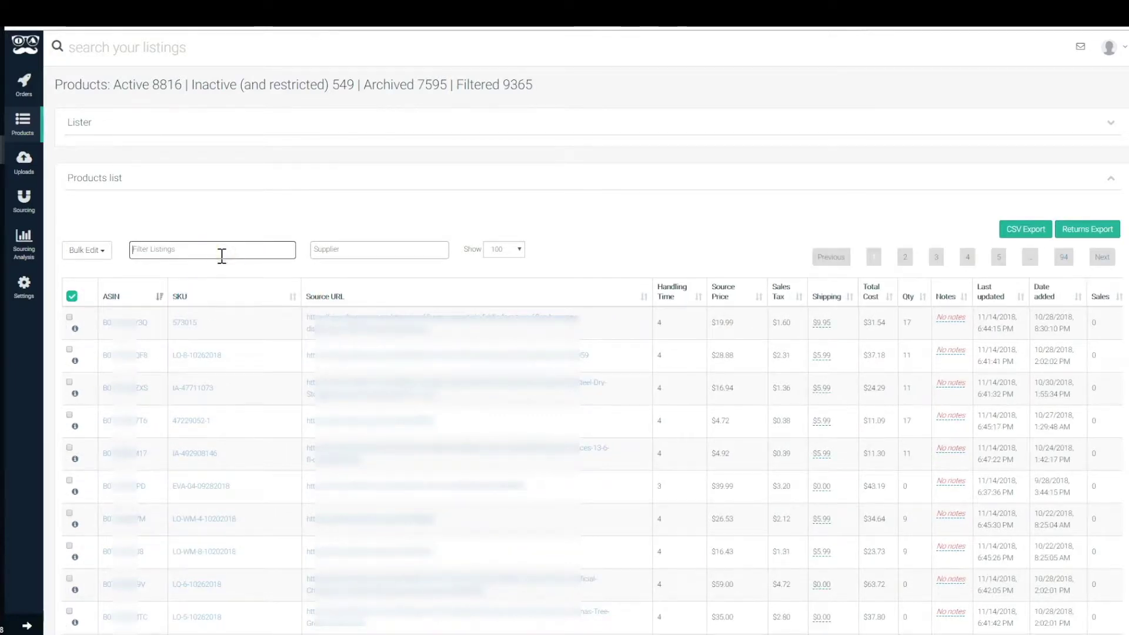
- Filter the products to Active Listing items from the walmart.com supplier
click(219, 257)
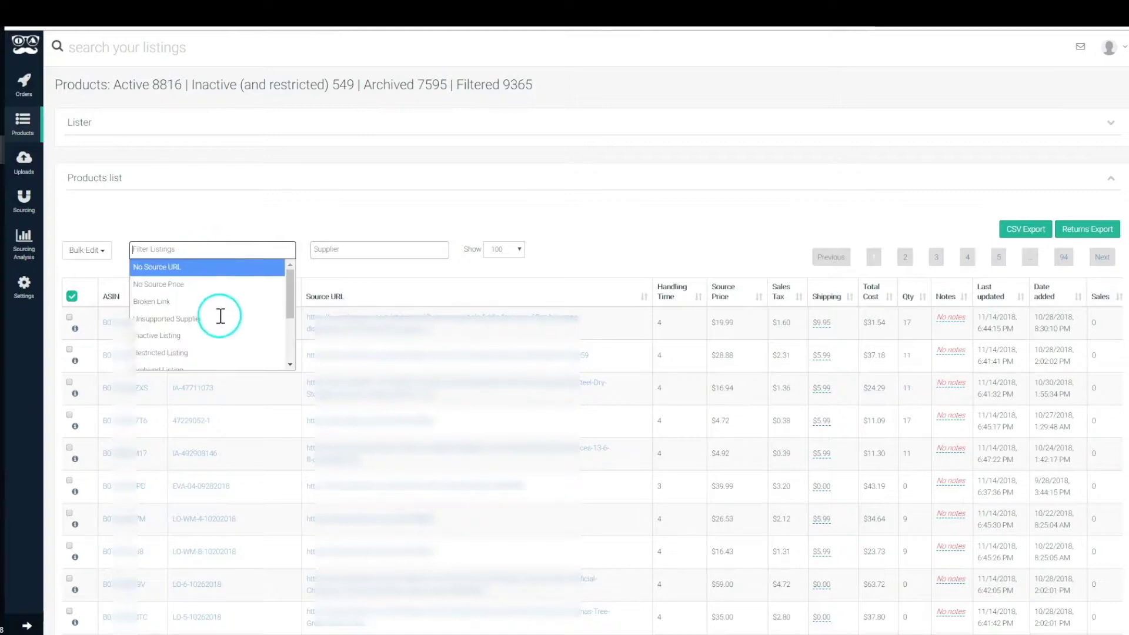
scroll(173, 323, down, 2)
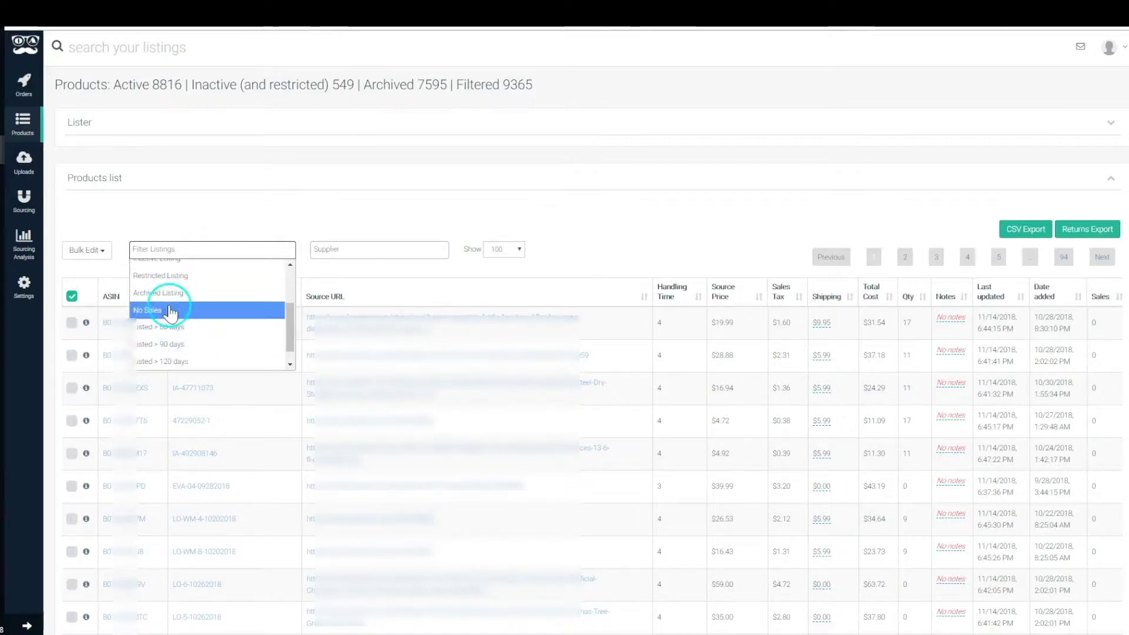
click(196, 363)
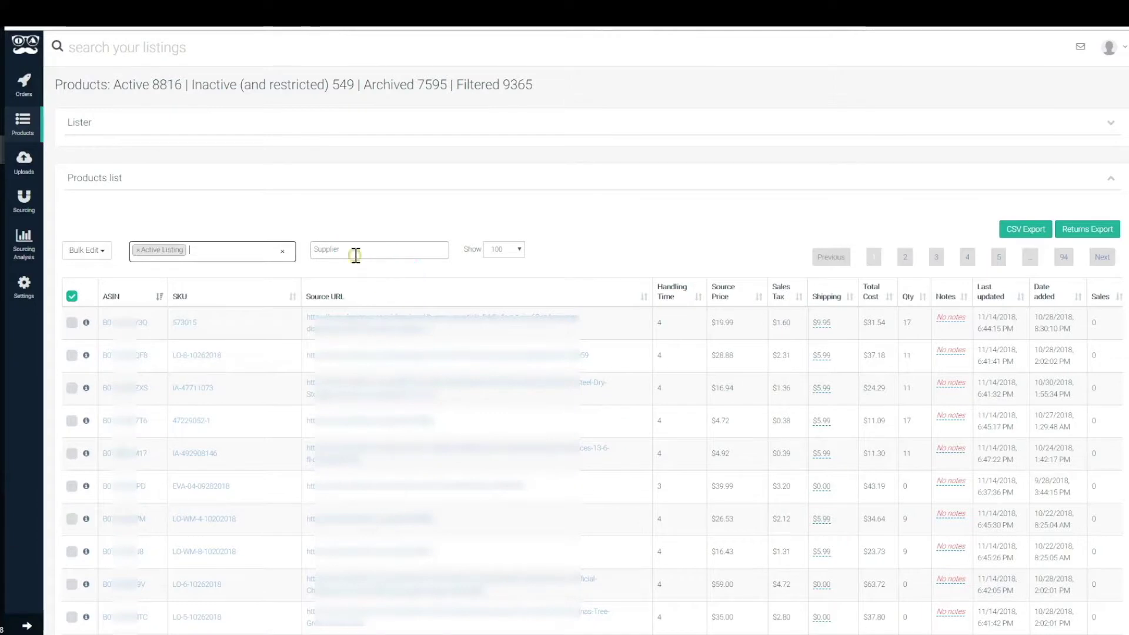
click(355, 255)
click(370, 303)
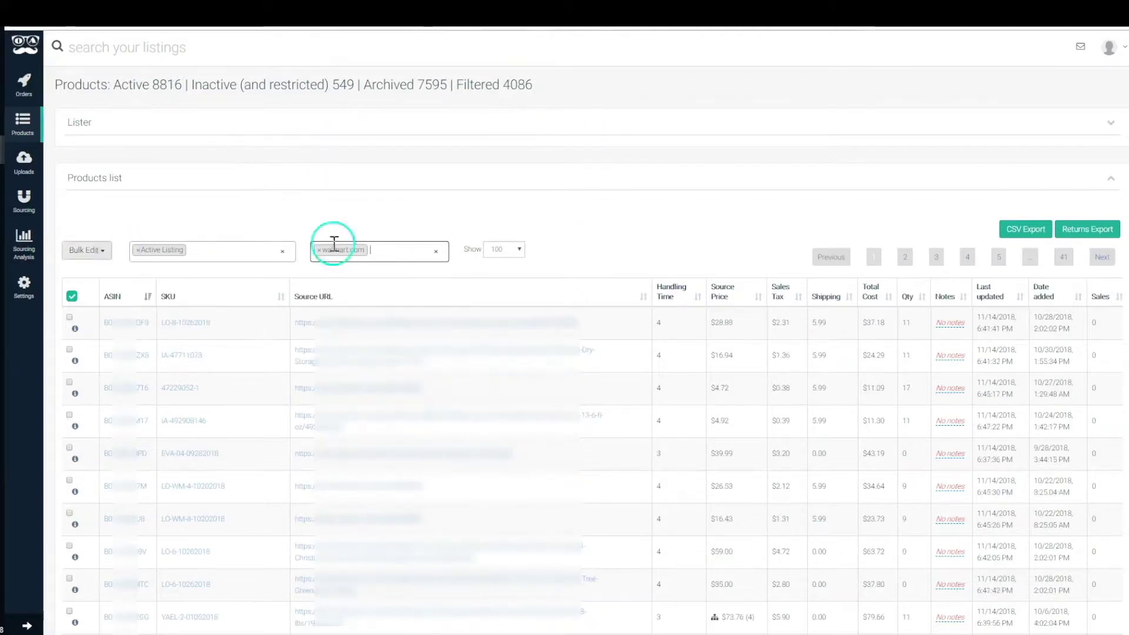
- Export the filtered products as CSV, keep 100 rows per page, and deselect all
click(1028, 238)
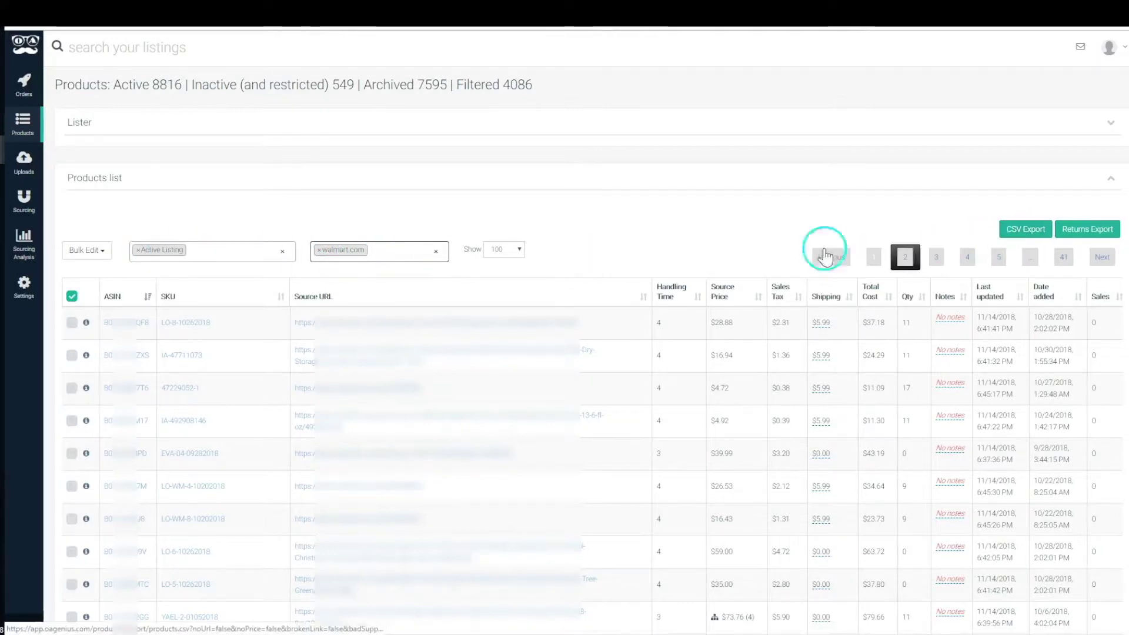
click(515, 255)
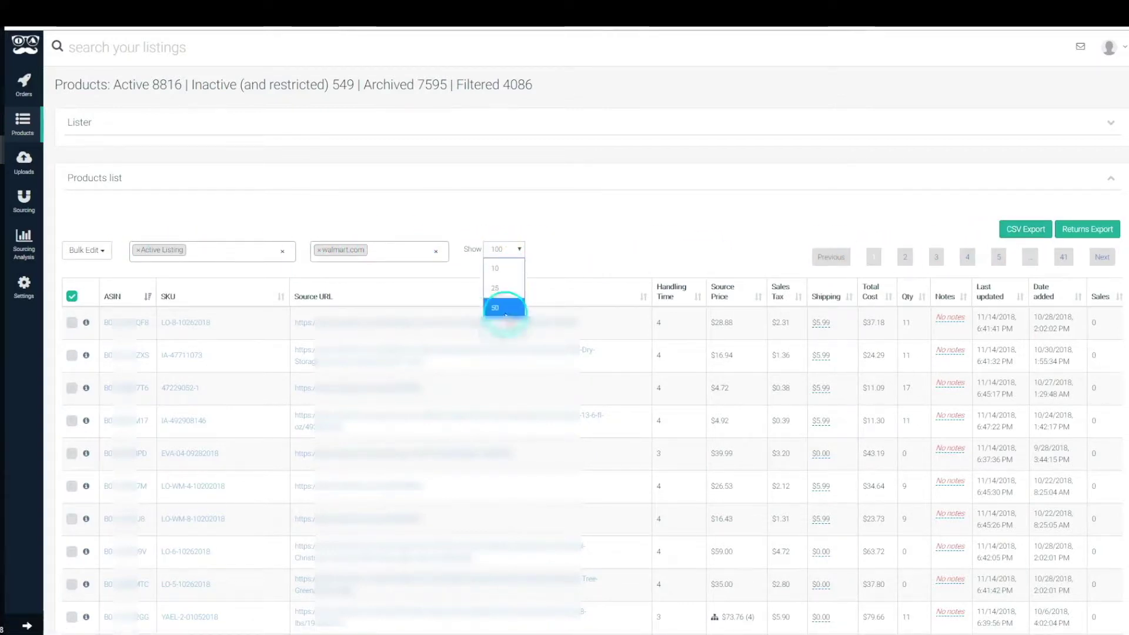
click(675, 243)
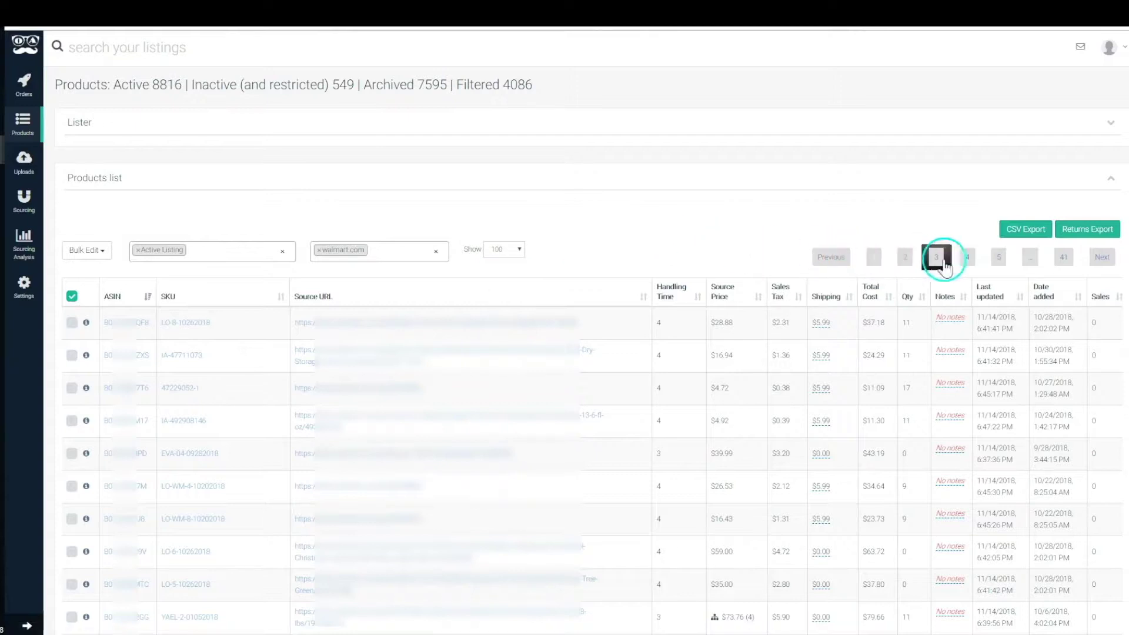
click(71, 296)
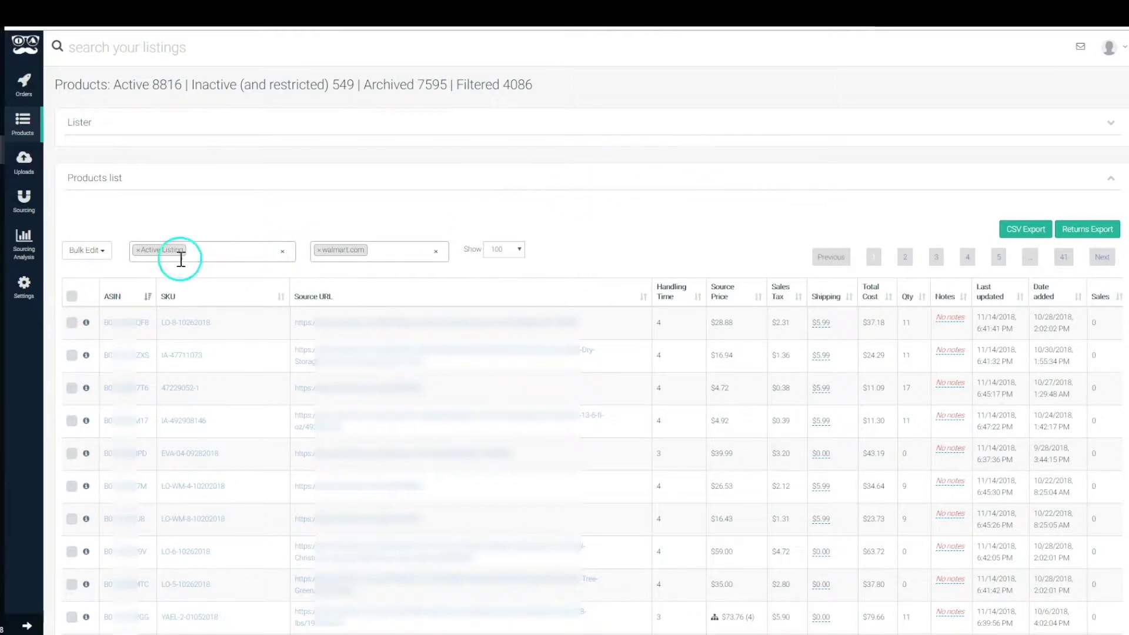
- Remove the Active Listing and walmart.com filters and clear the row selection
click(138, 250)
click(318, 250)
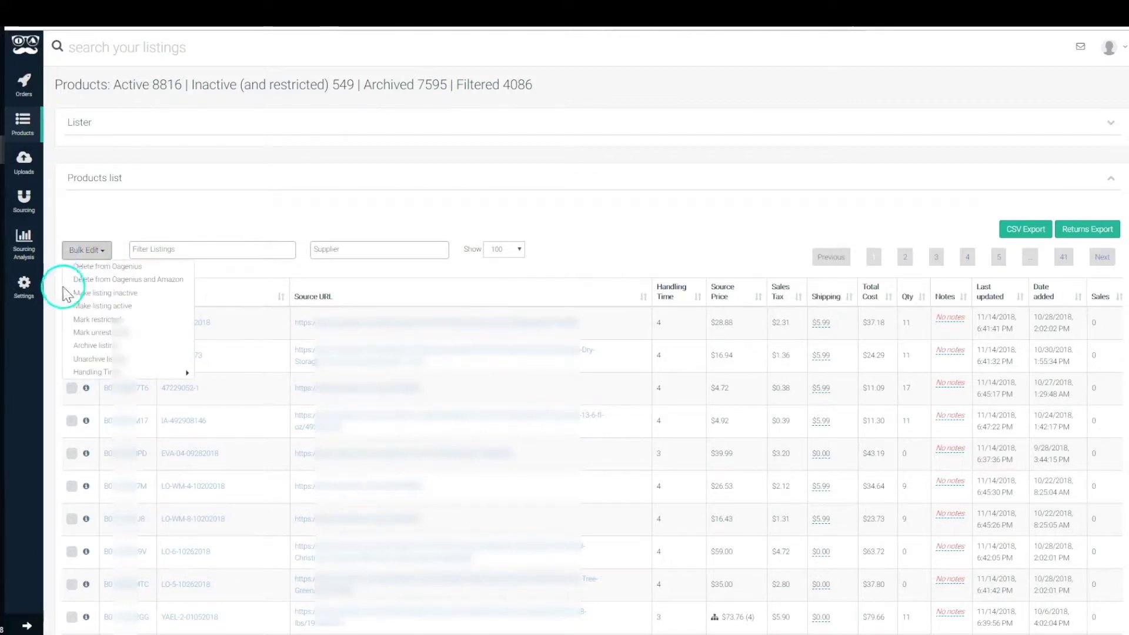
click(72, 291)
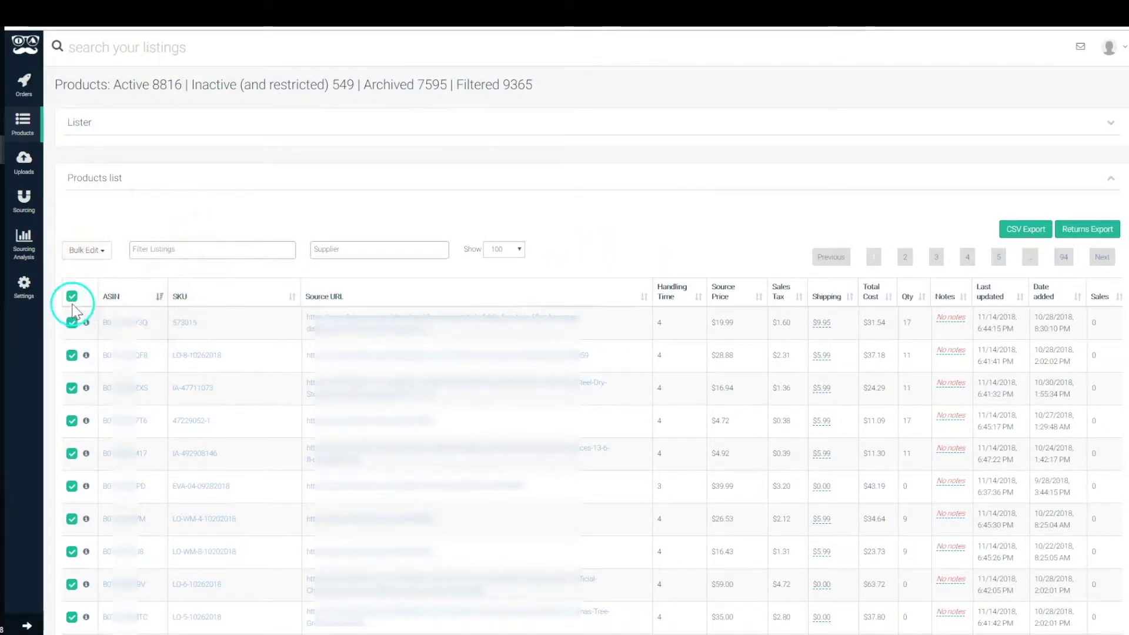
click(71, 323)
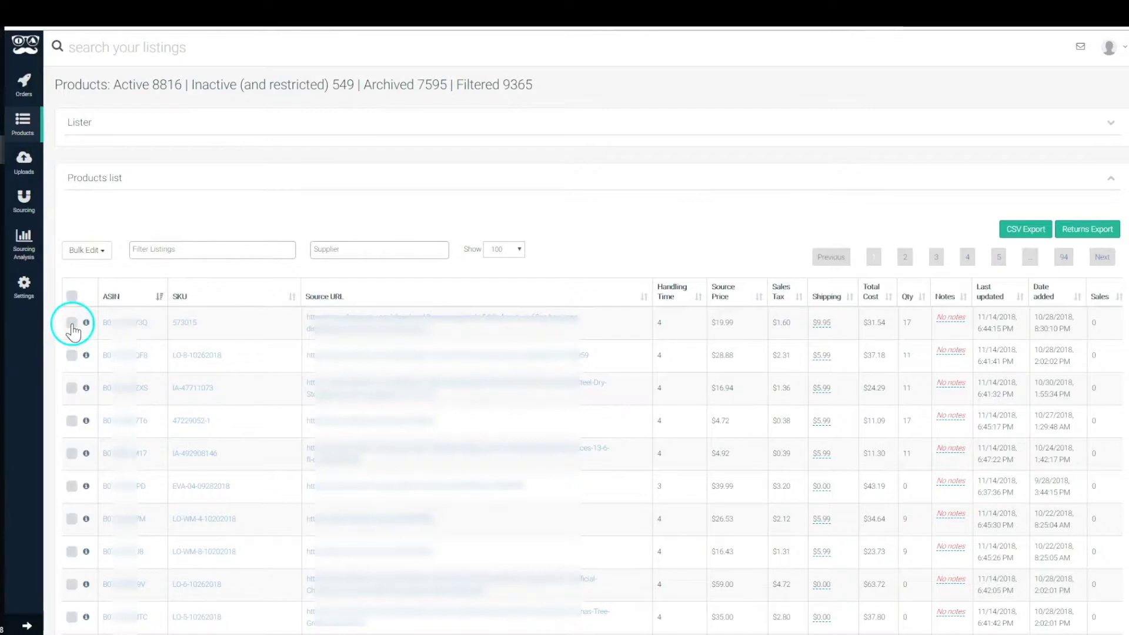
- Tick and untick rows 573015, IA-47711073 and IA-492908146, then filter to bedbathandbeyond.com
click(71, 323)
click(71, 388)
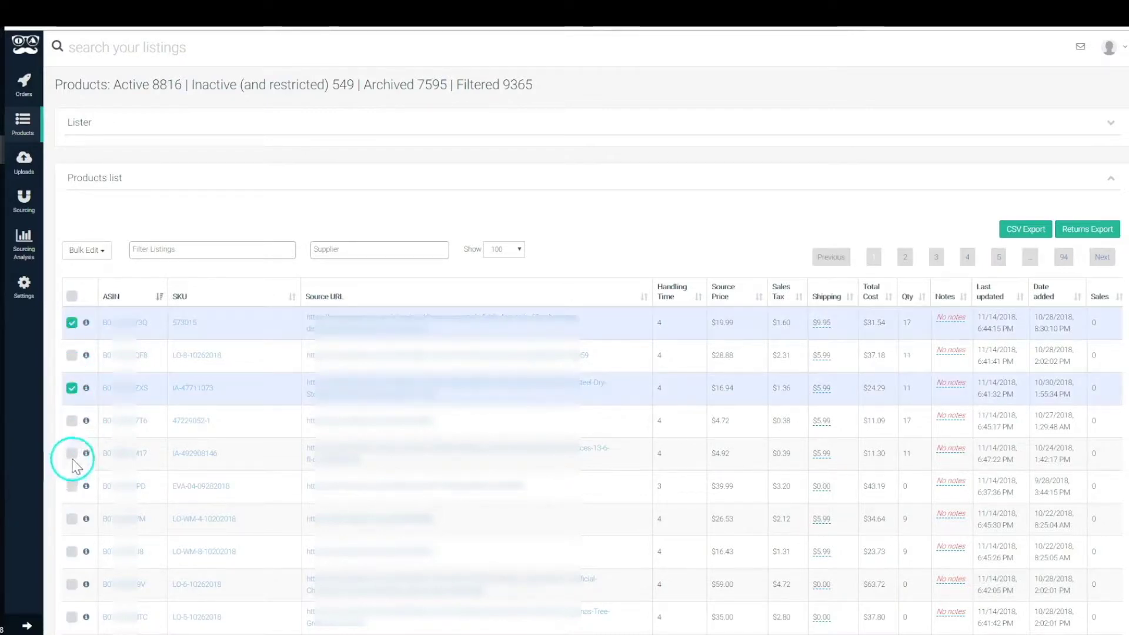
click(72, 454)
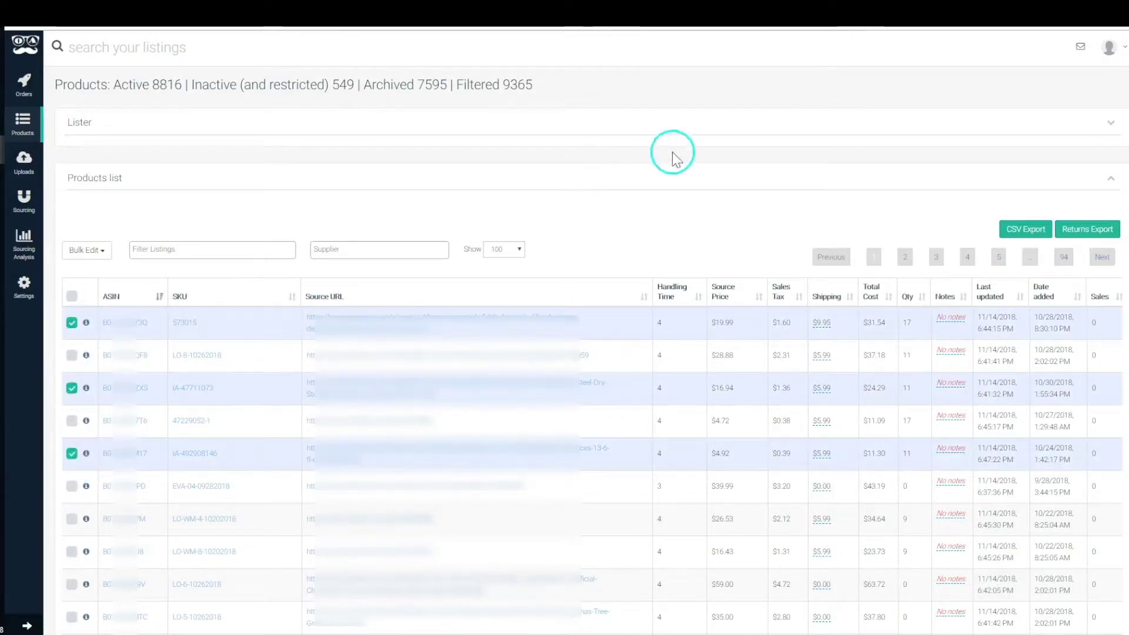
click(72, 323)
click(72, 388)
click(72, 454)
click(327, 253)
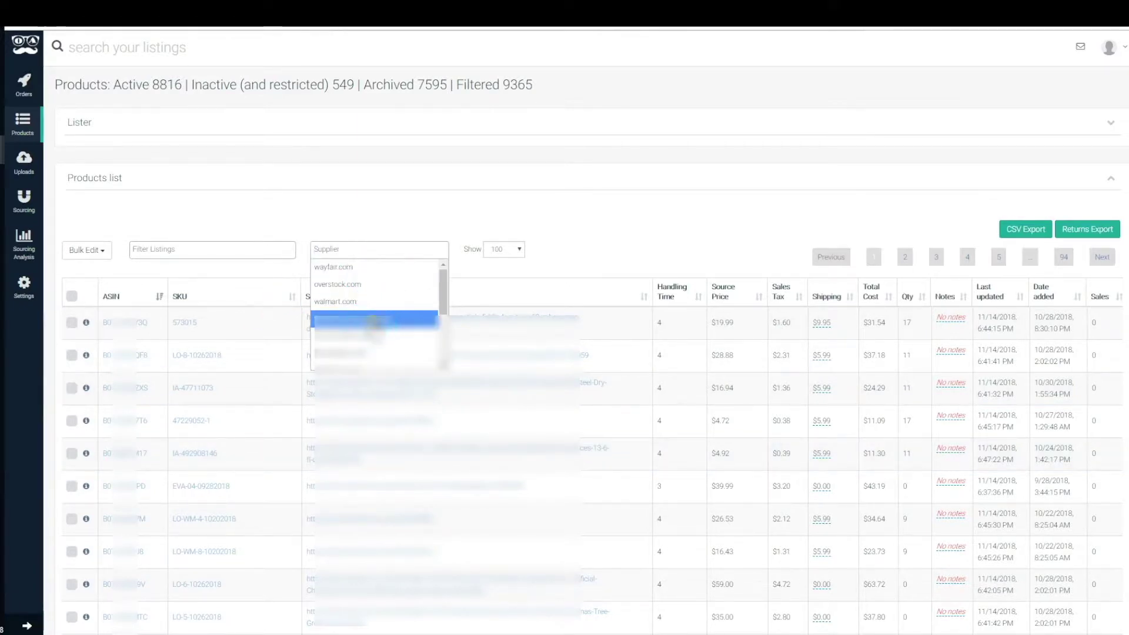
click(370, 317)
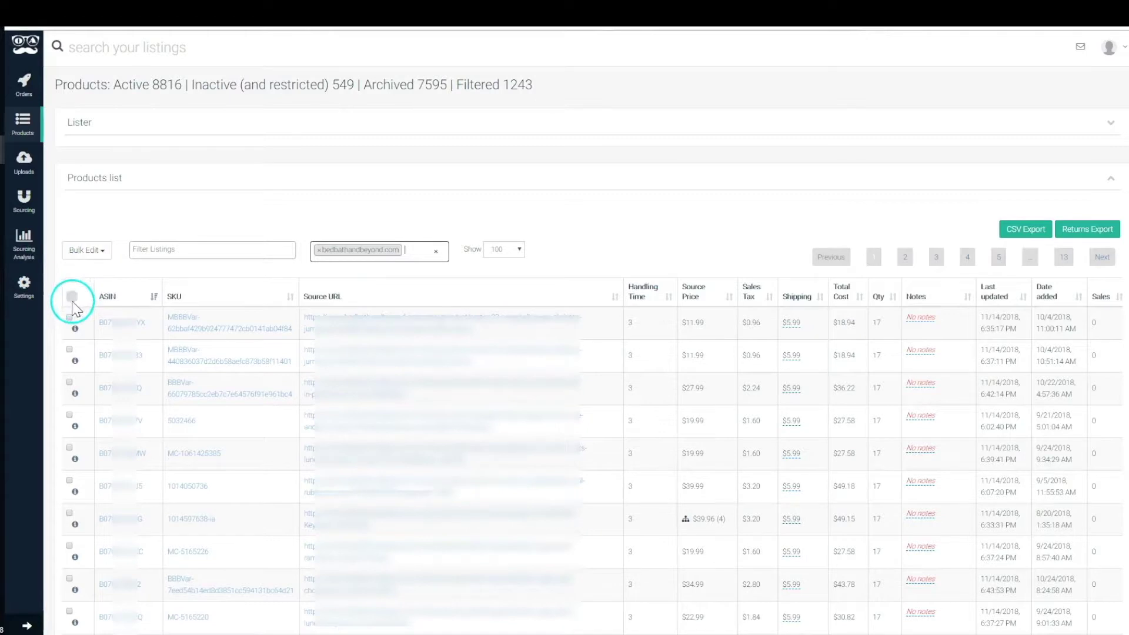
click(95, 251)
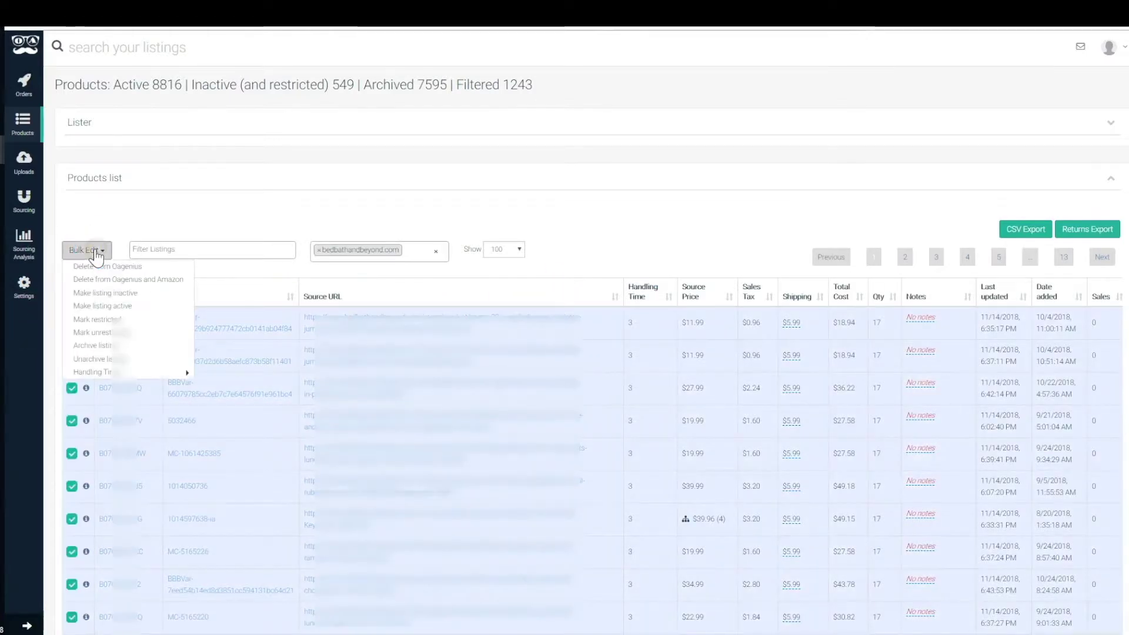
mouse_move(165, 372)
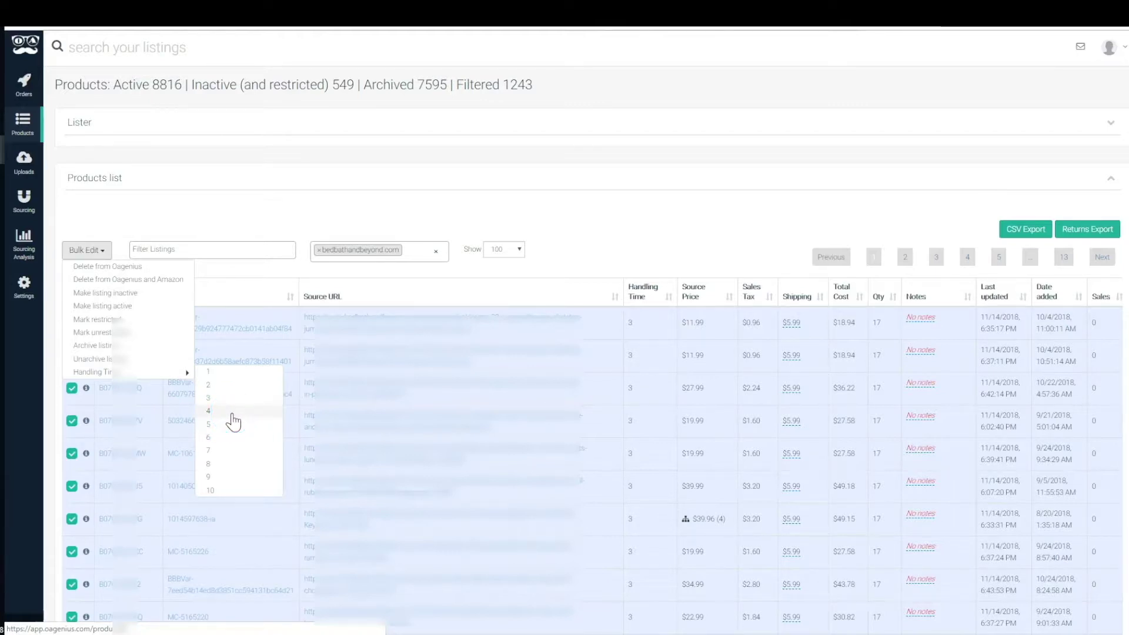
click(1024, 230)
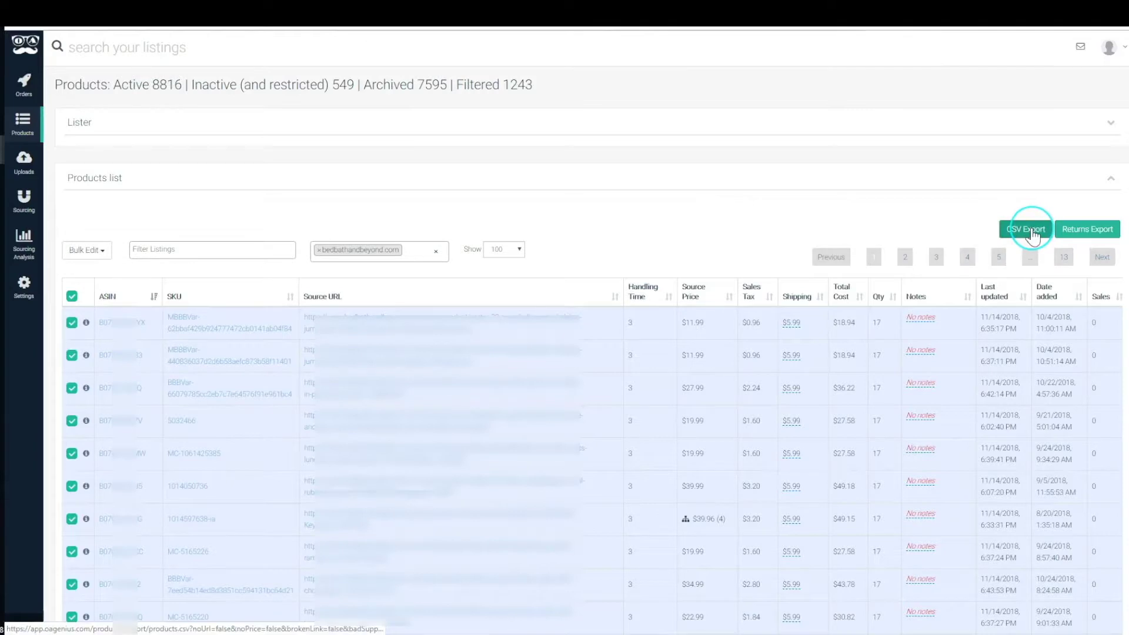
click(1026, 231)
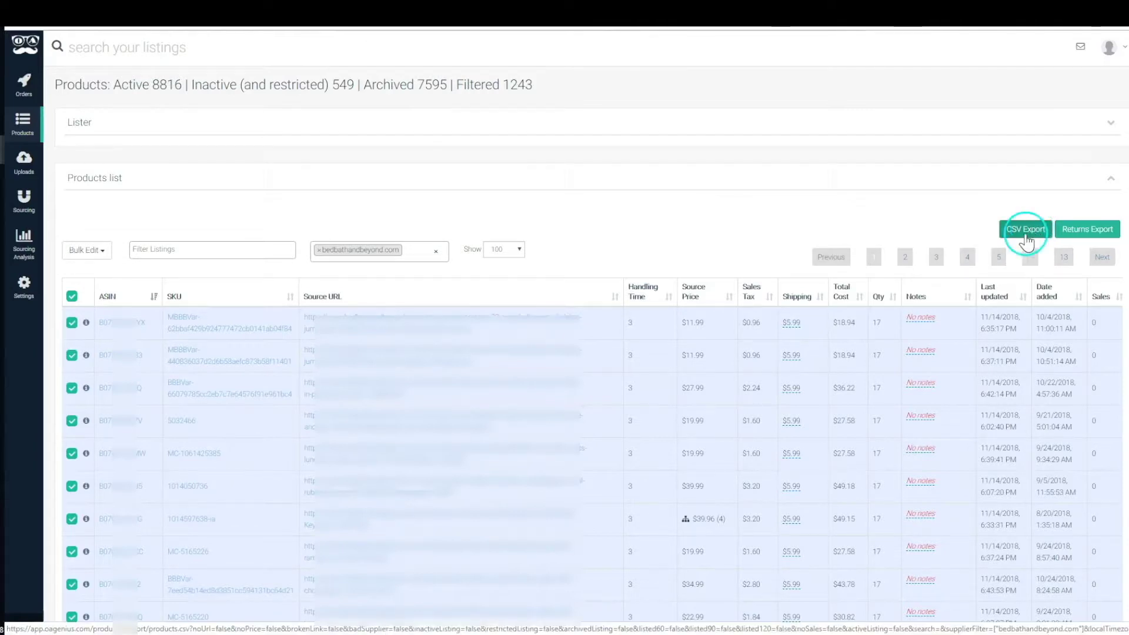
click(865, 243)
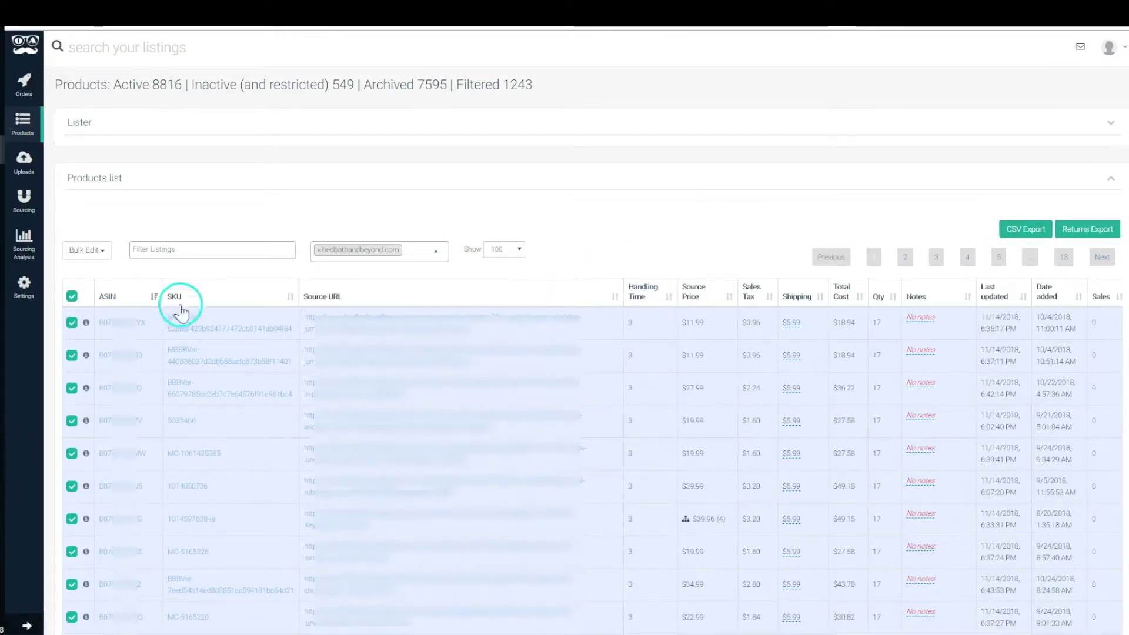
drag(504, 89, 559, 86)
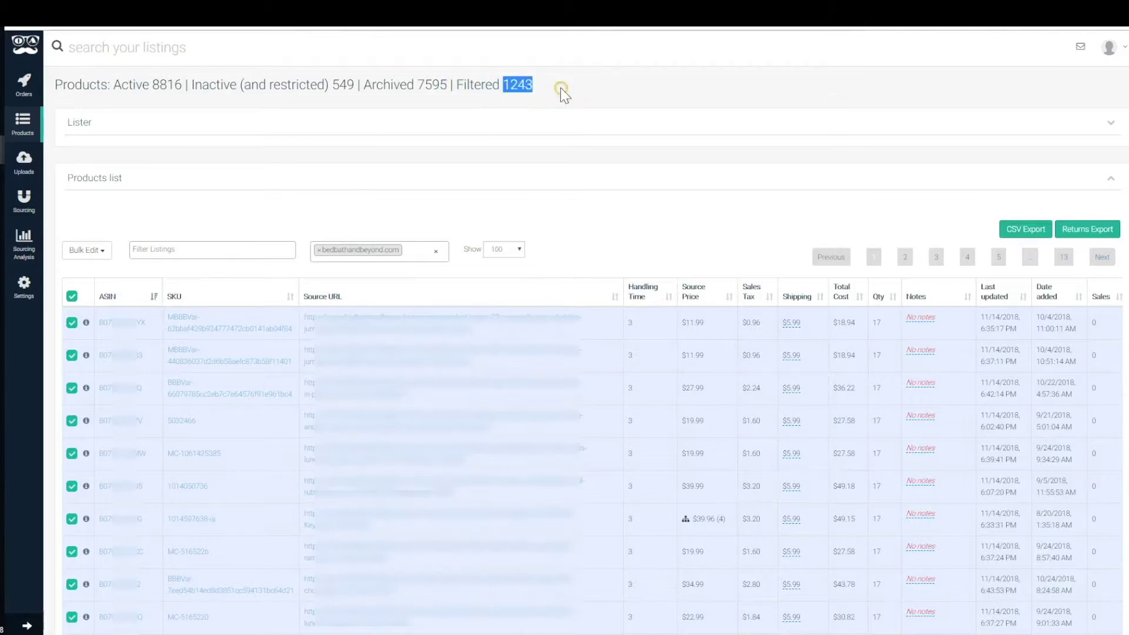
click(616, 117)
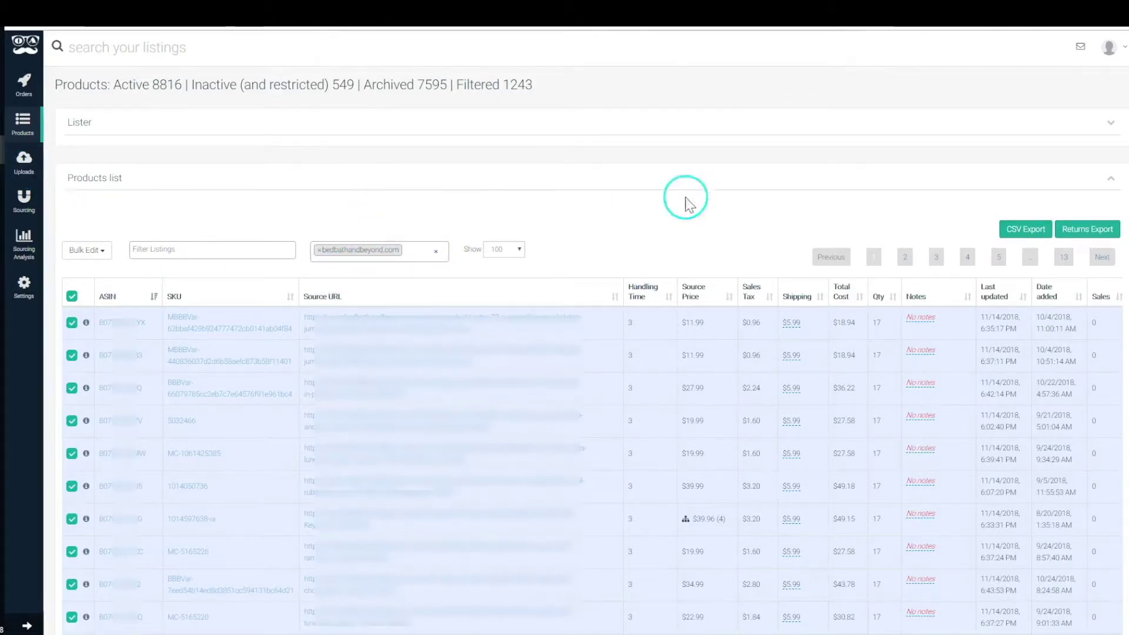
click(97, 250)
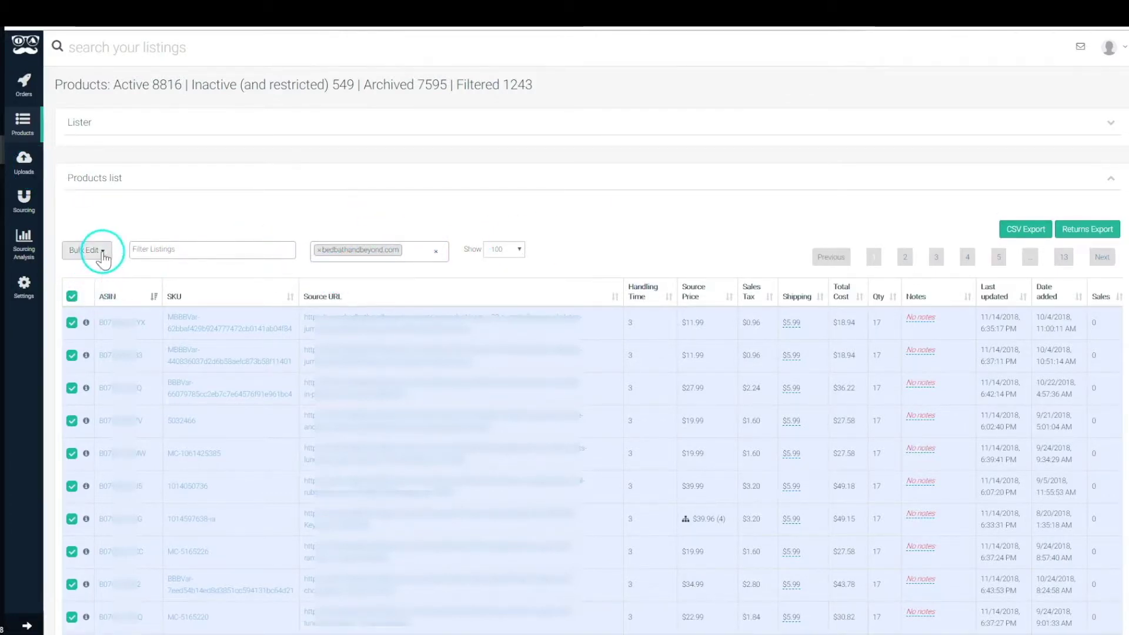
mouse_move(132, 371)
click(237, 410)
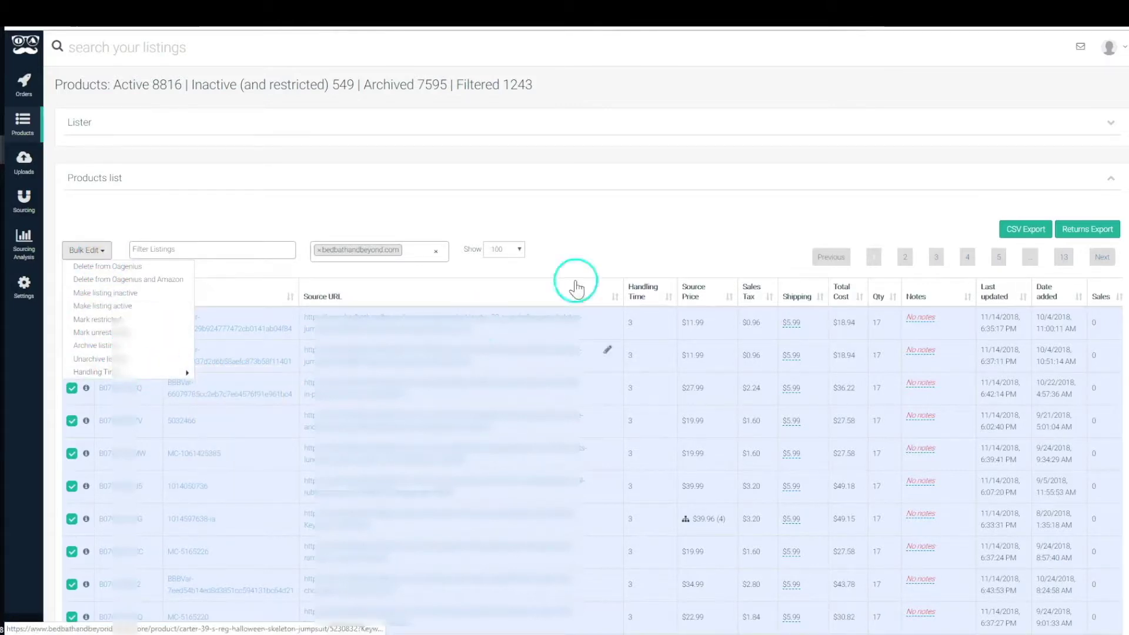
click(138, 220)
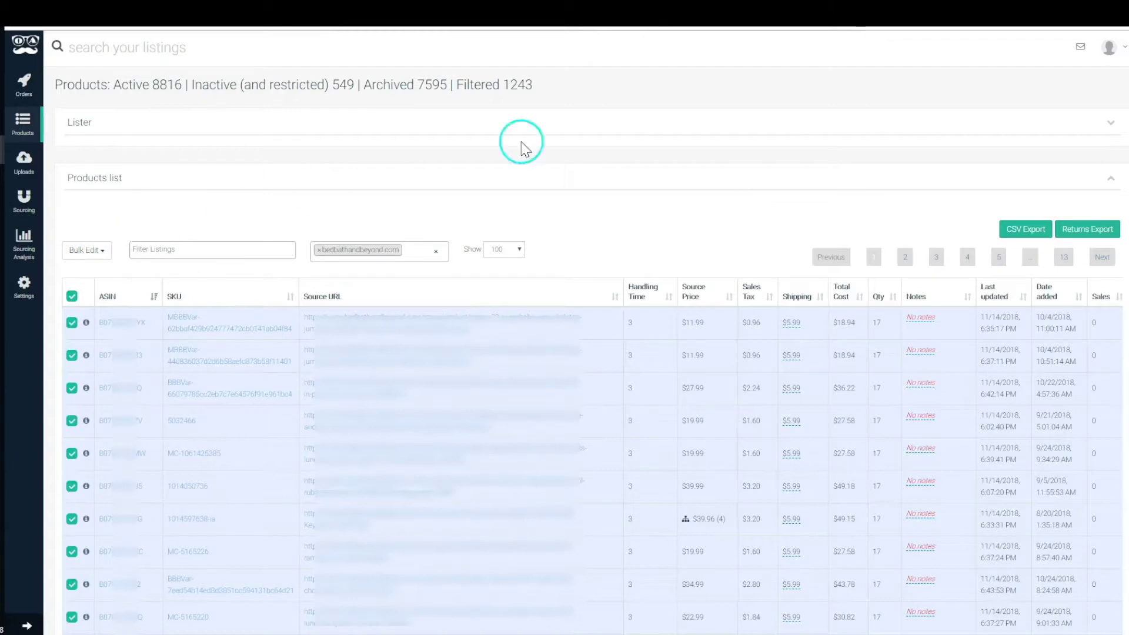
click(93, 251)
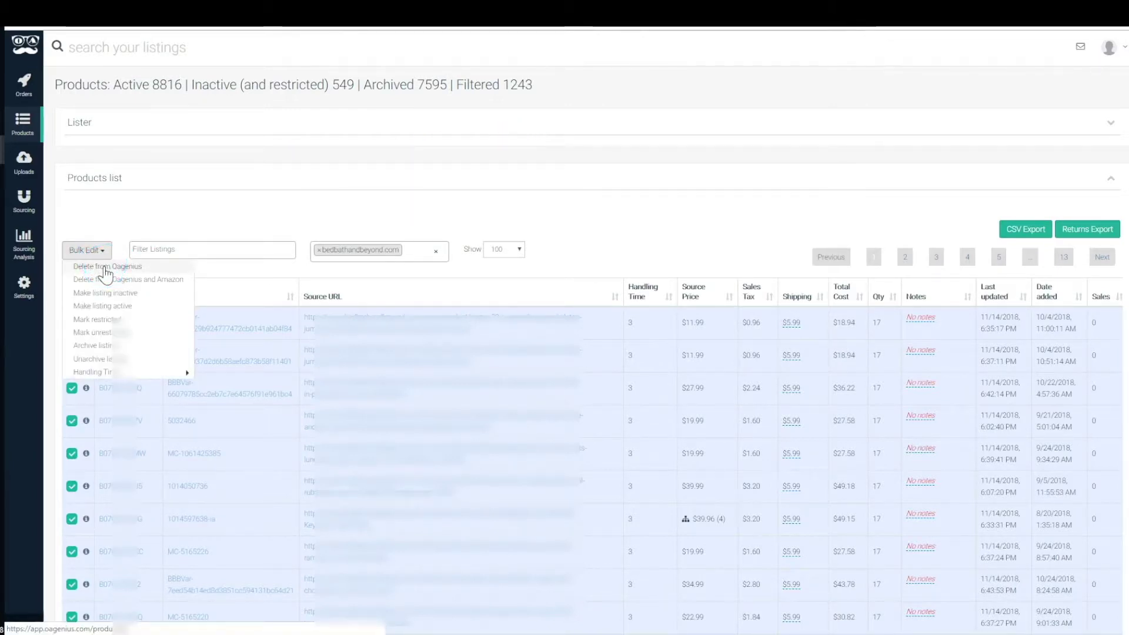
click(104, 268)
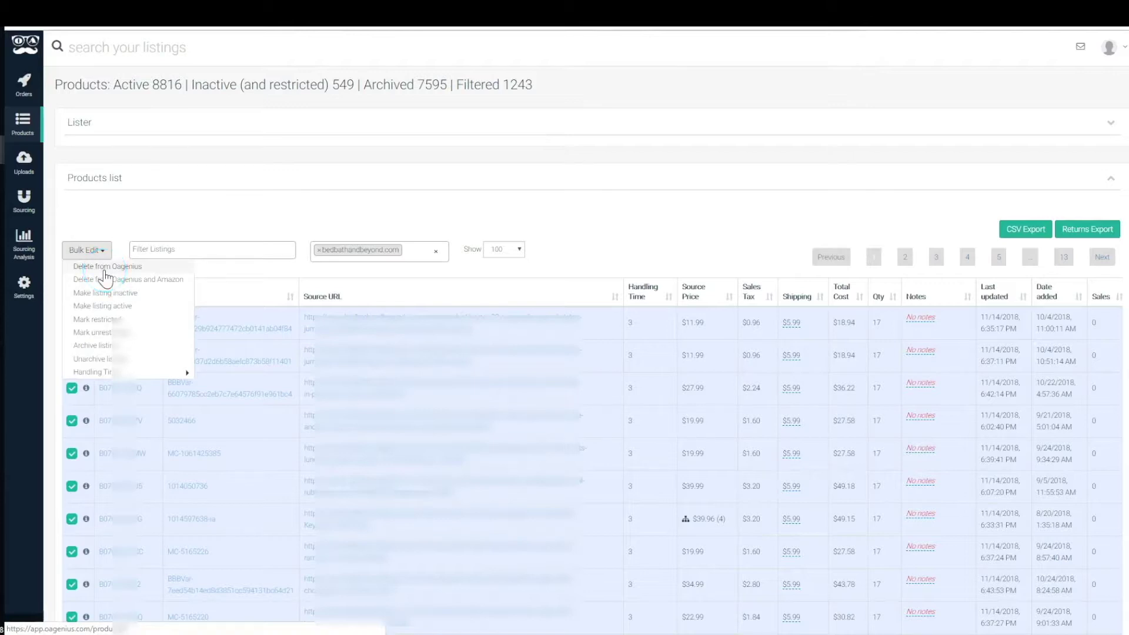
click(1023, 147)
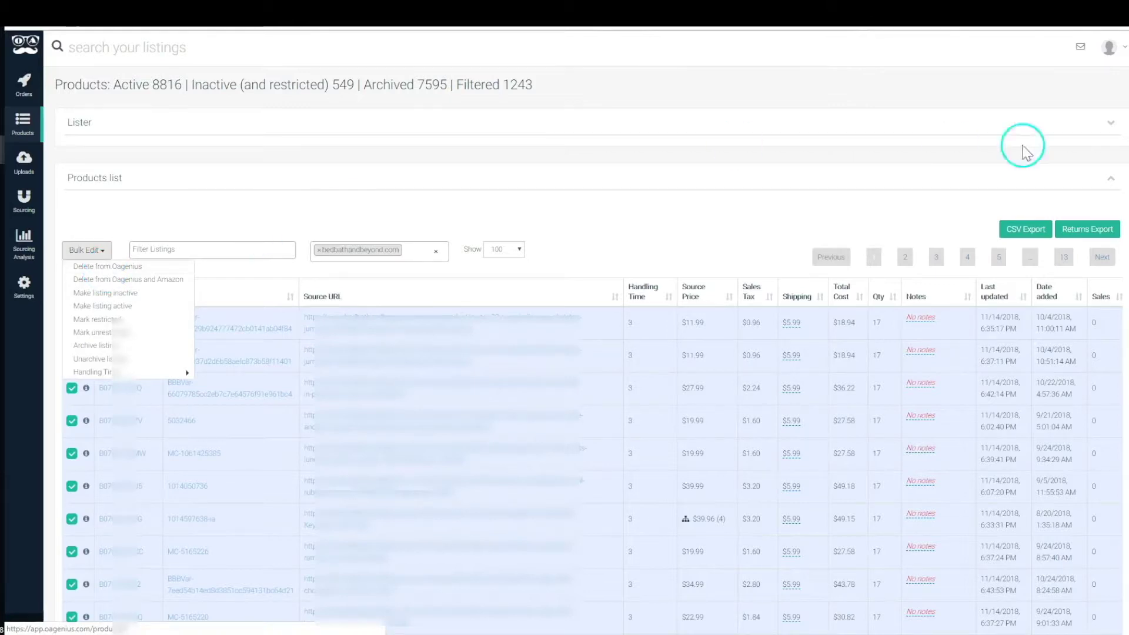
click(159, 294)
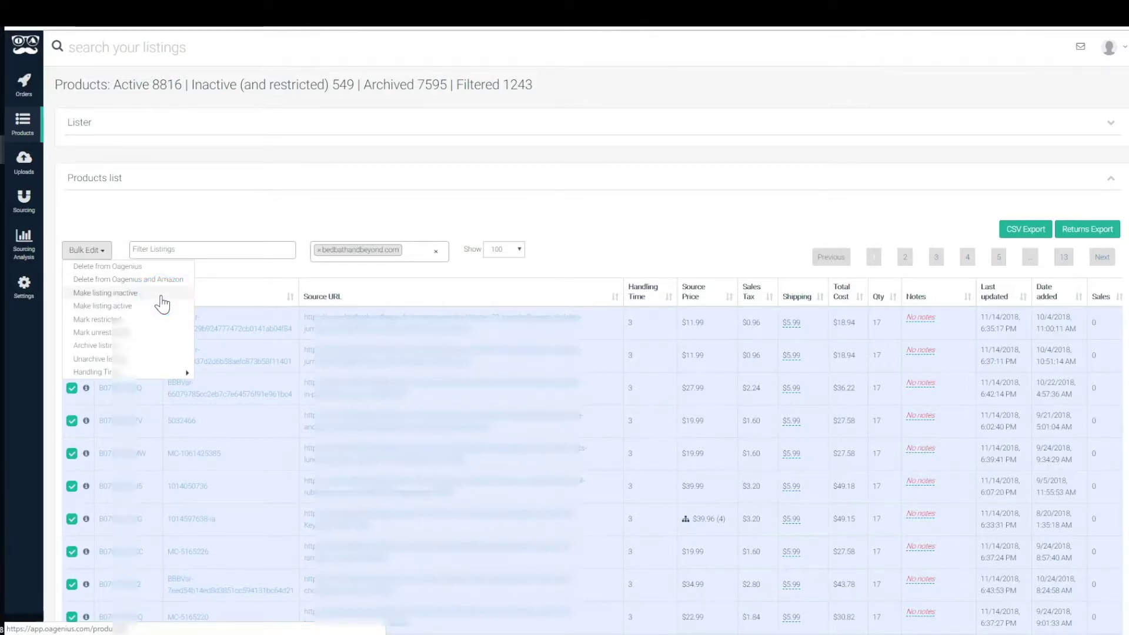
click(160, 317)
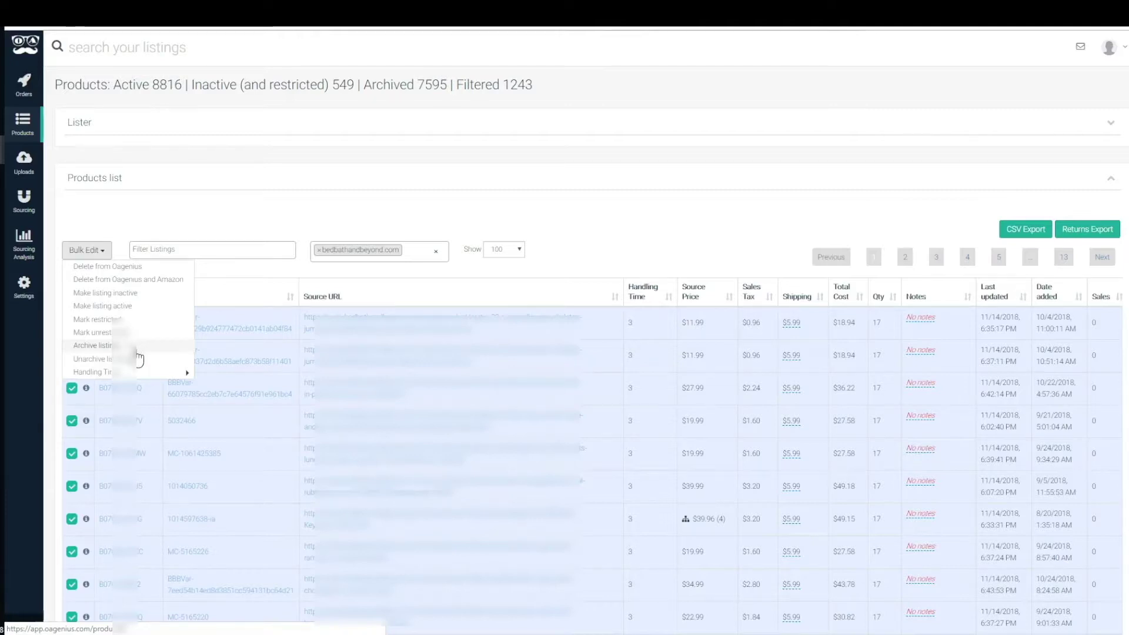
click(130, 348)
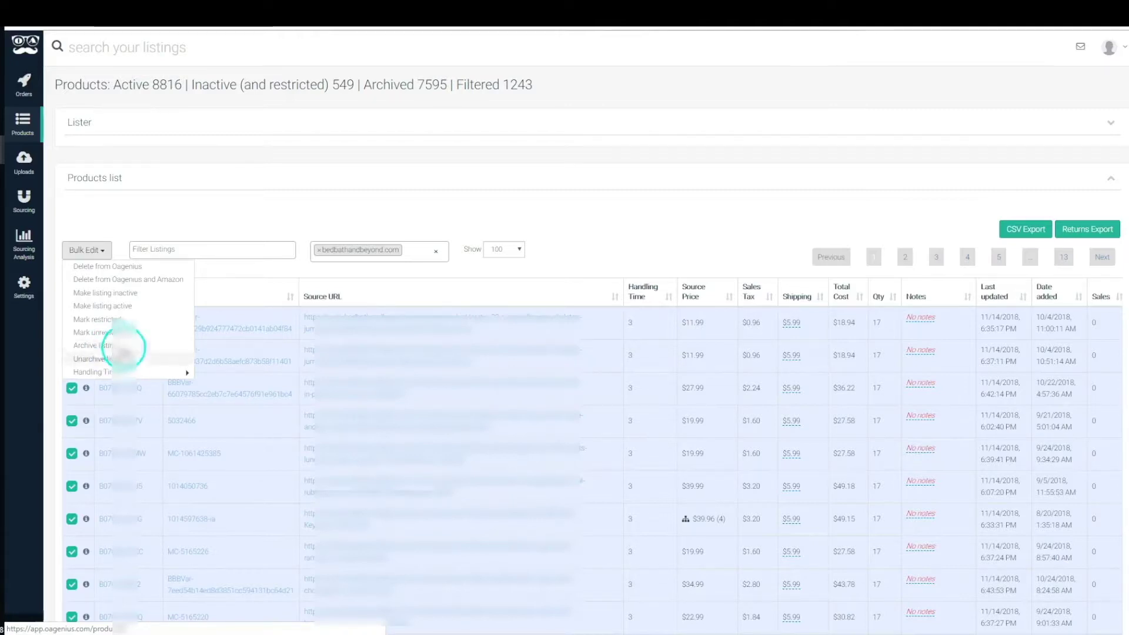
click(131, 372)
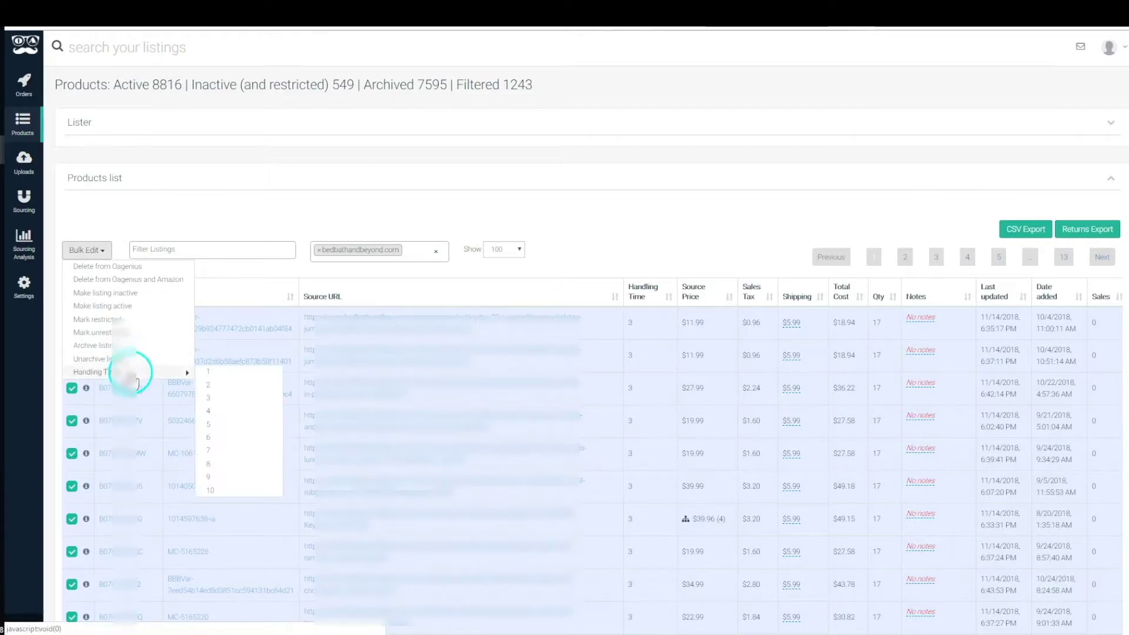
click(594, 248)
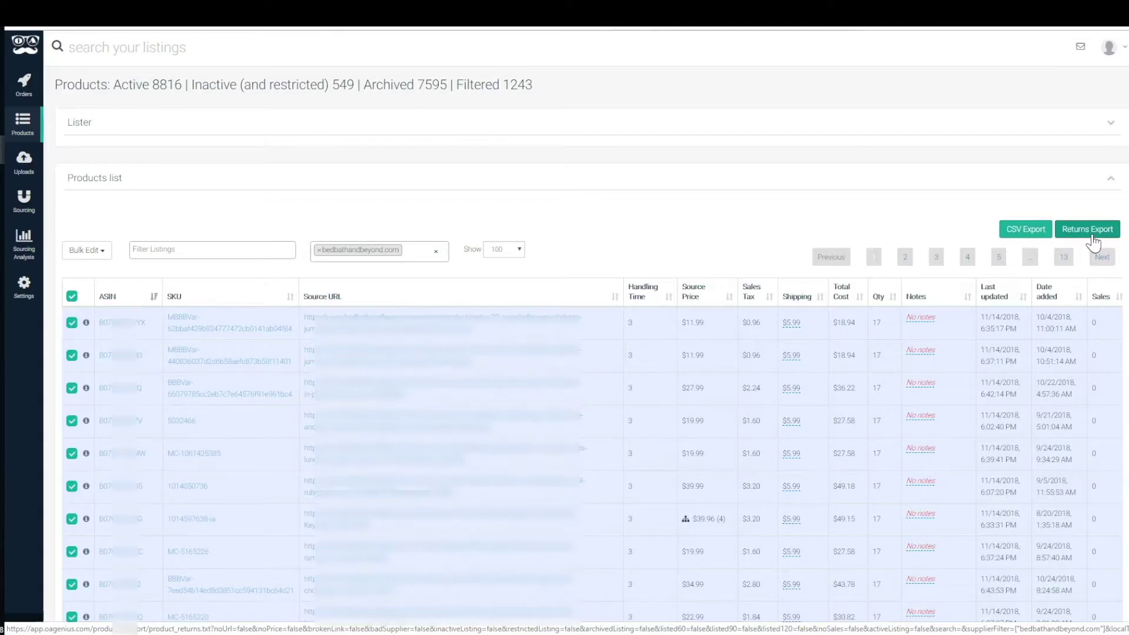
- Try Returns Export, then uncheck all the bedbathandbeyond.com products
click(1091, 239)
click(1086, 235)
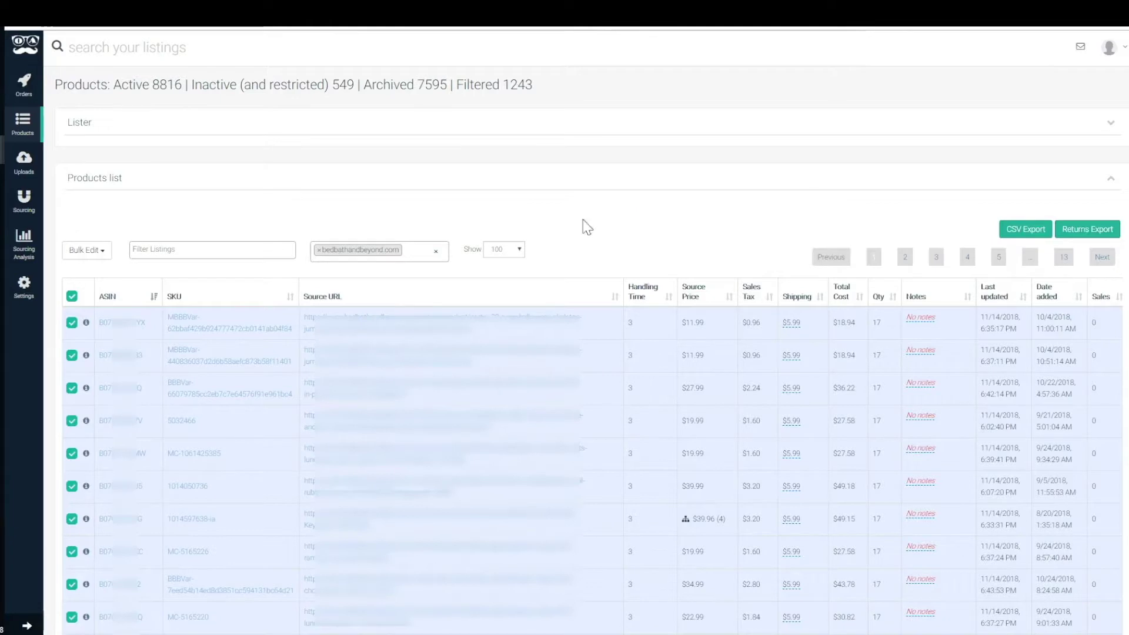
click(72, 297)
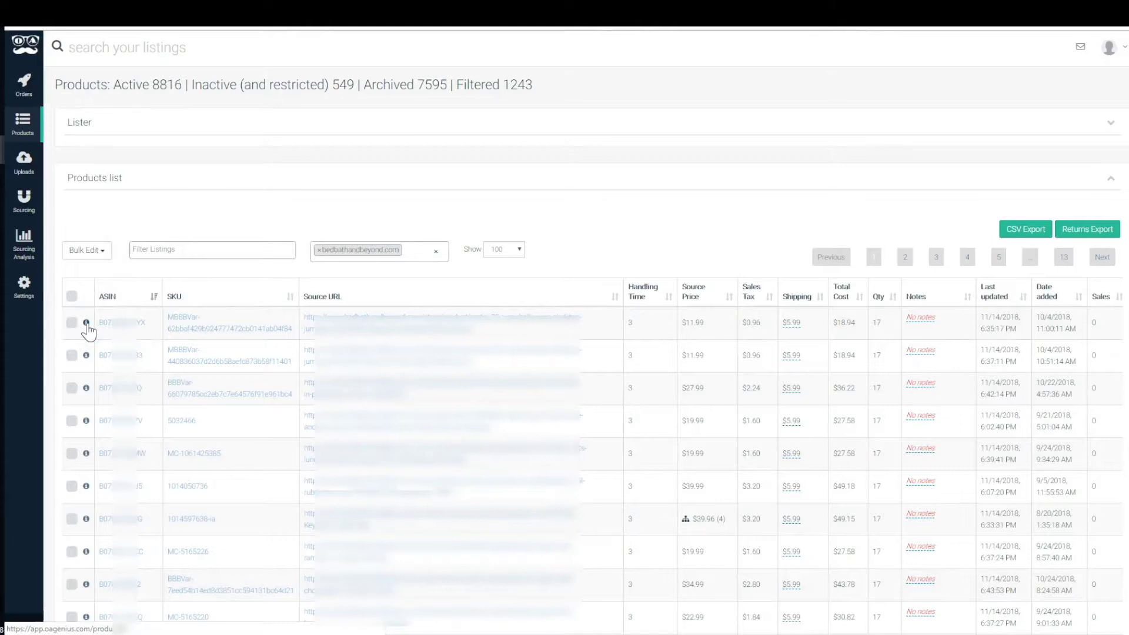
- Open the first product's information and keep Bundle QTY 1 and Handling Time 3
click(86, 322)
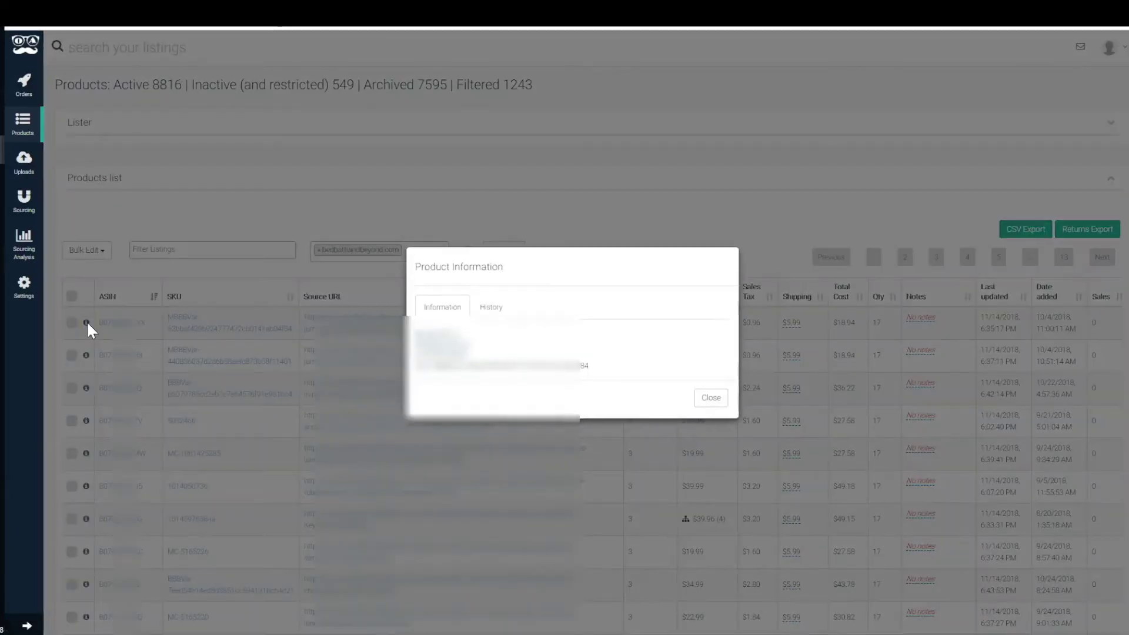
click(583, 332)
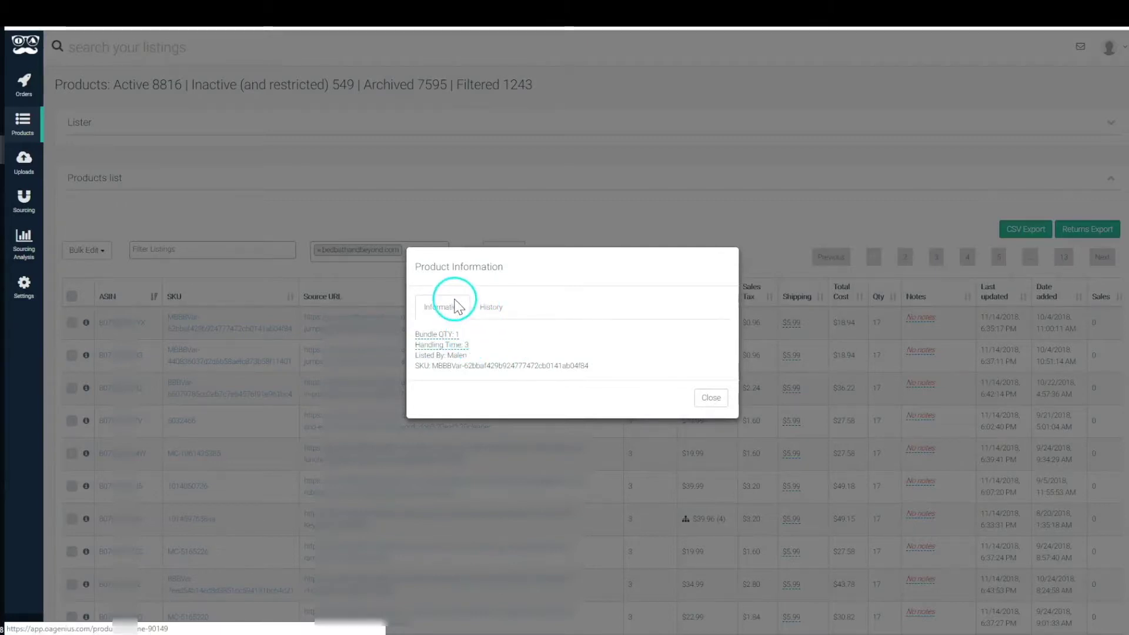
click(457, 335)
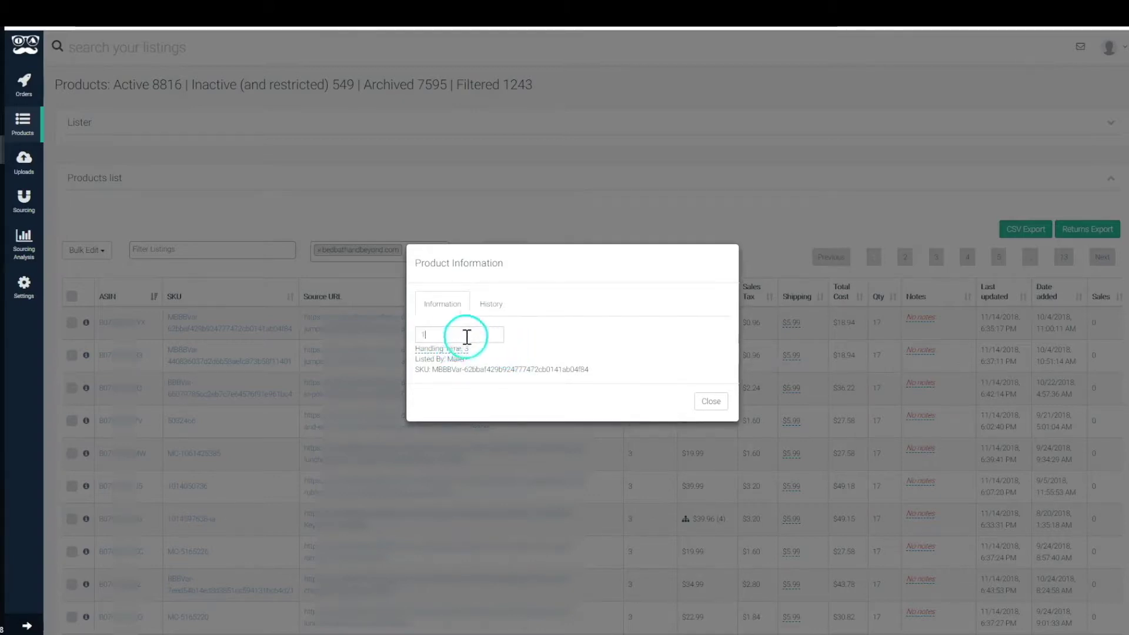
click(456, 367)
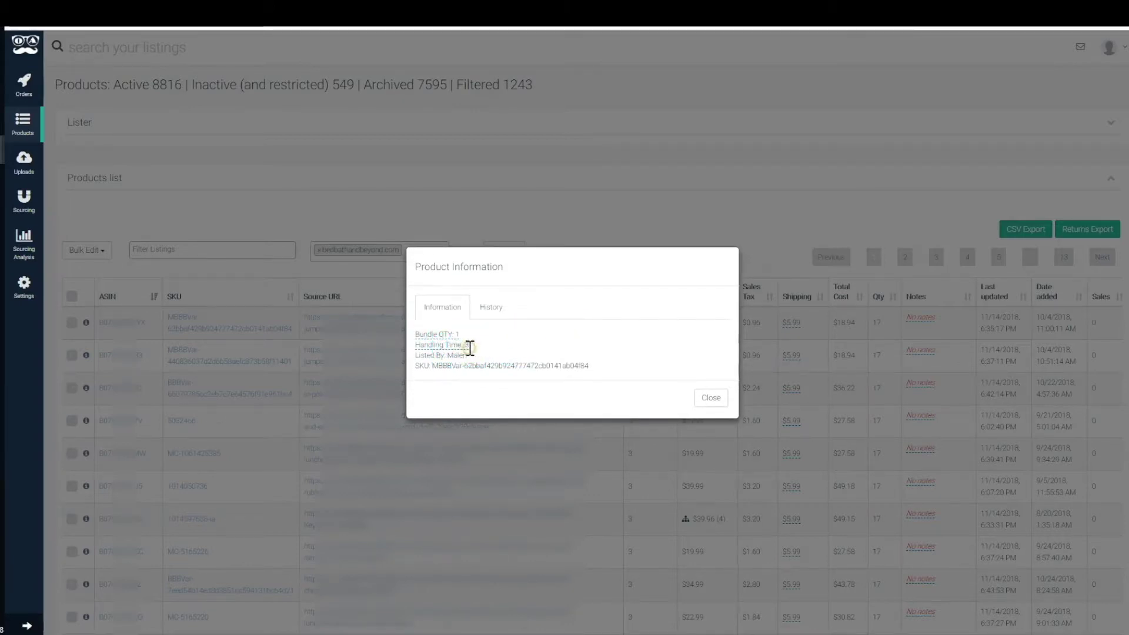
click(470, 347)
click(547, 345)
- Select the listed-by line and the product's SKU text, then deselect them
mouse_move(419, 356)
mouse_down()
mouse_move(487, 359)
mouse_move(418, 358)
mouse_up()
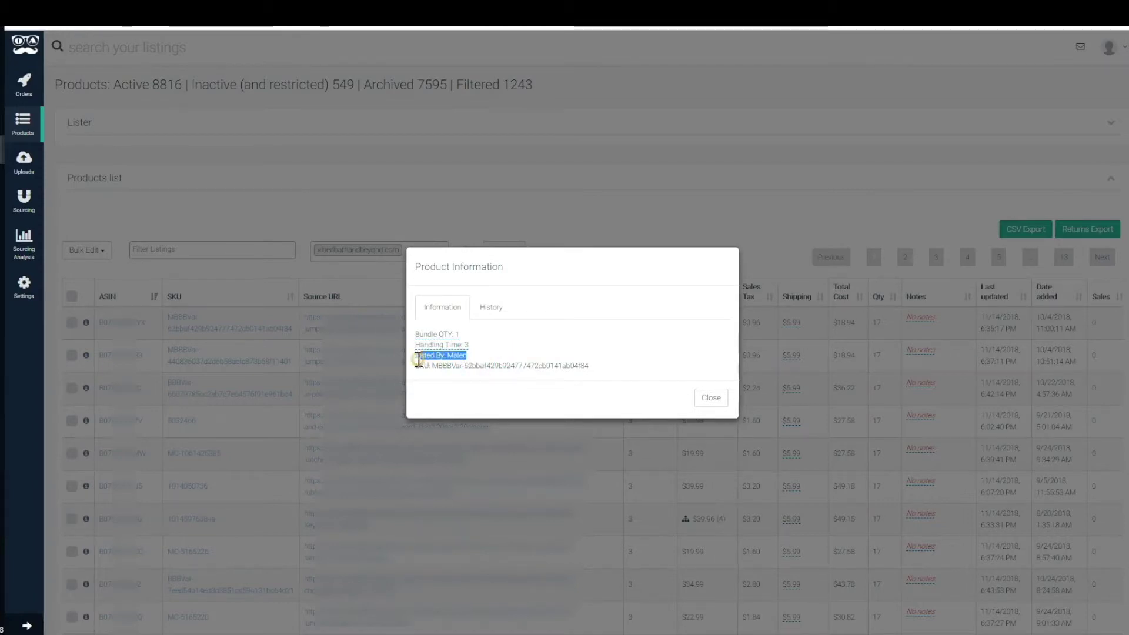
click(534, 358)
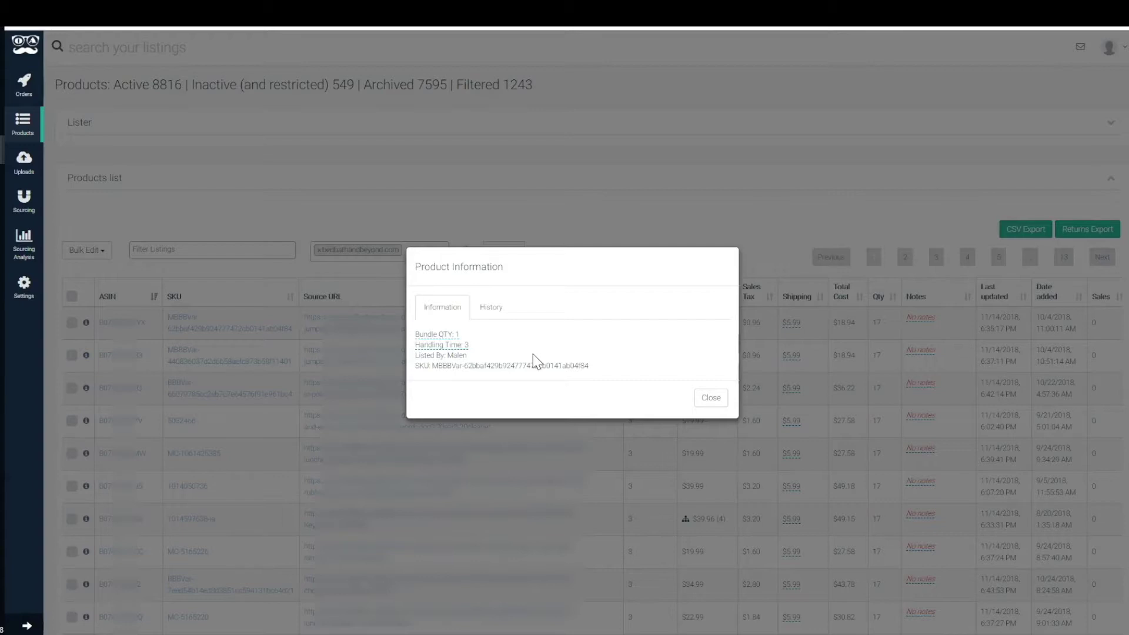
drag(535, 361, 627, 368)
click(540, 365)
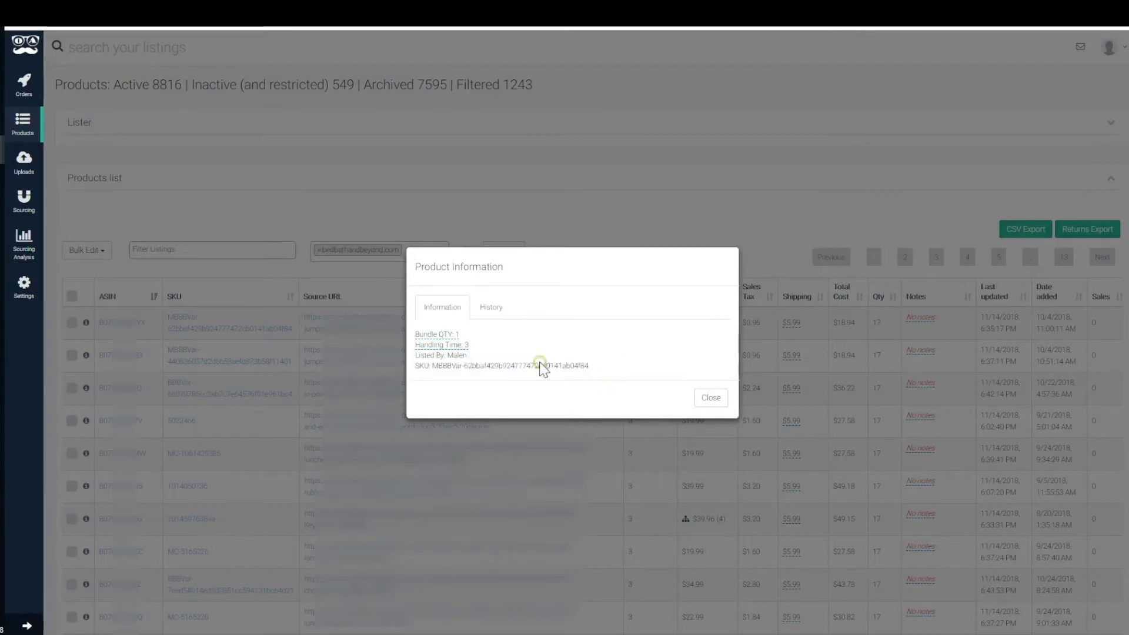
- Check the first product's Price/Availability history table, then close the Product Information window
click(492, 317)
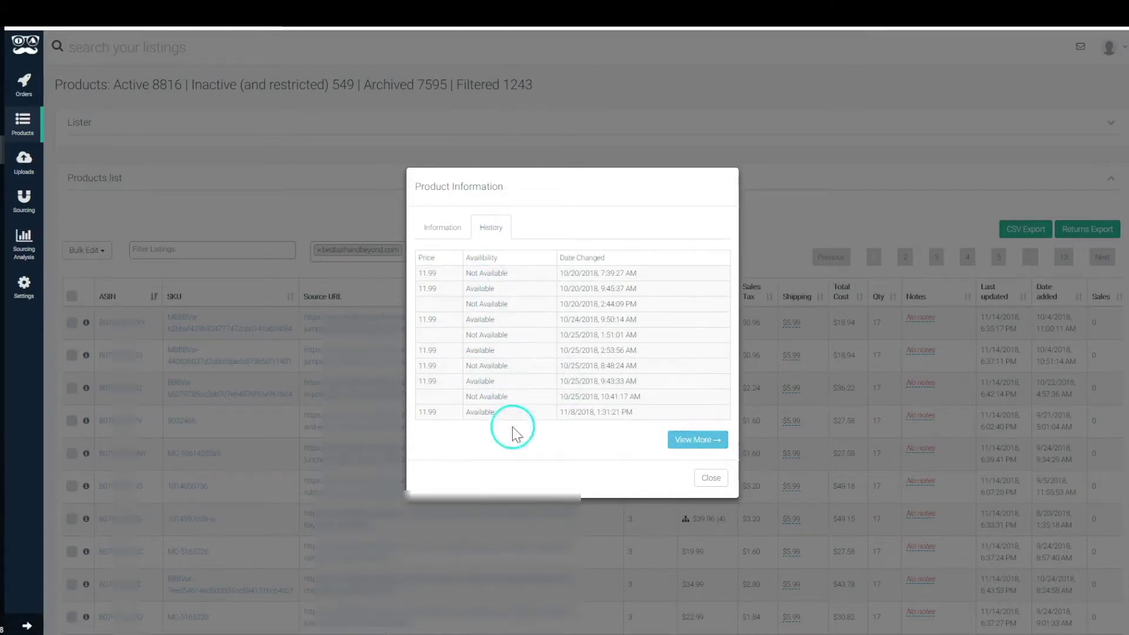
click(712, 478)
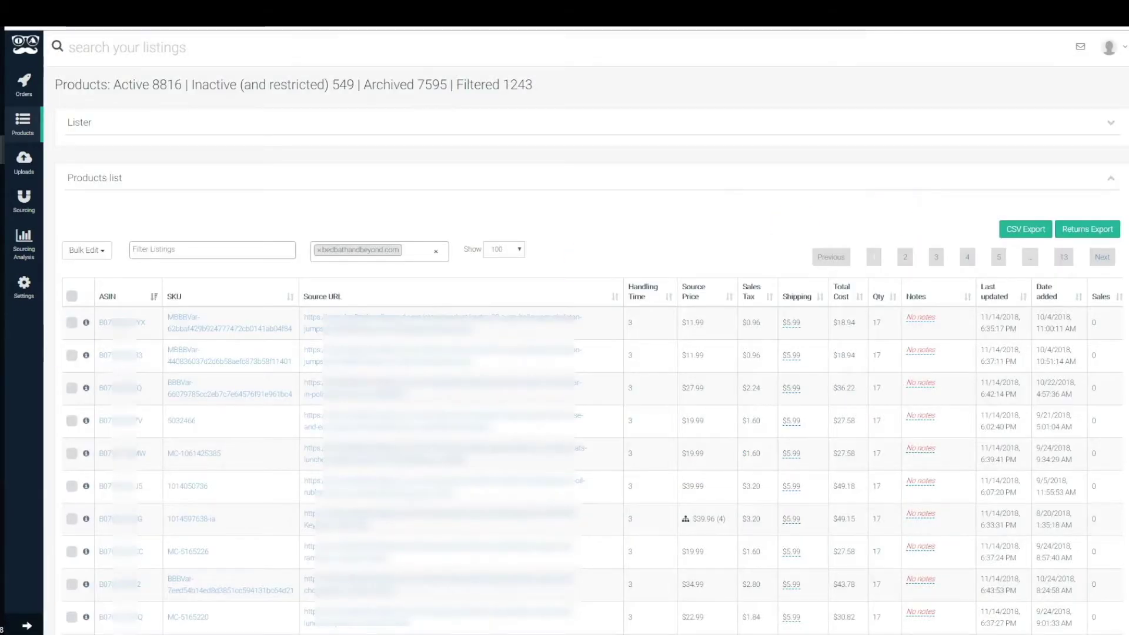
mouse_move(110, 336)
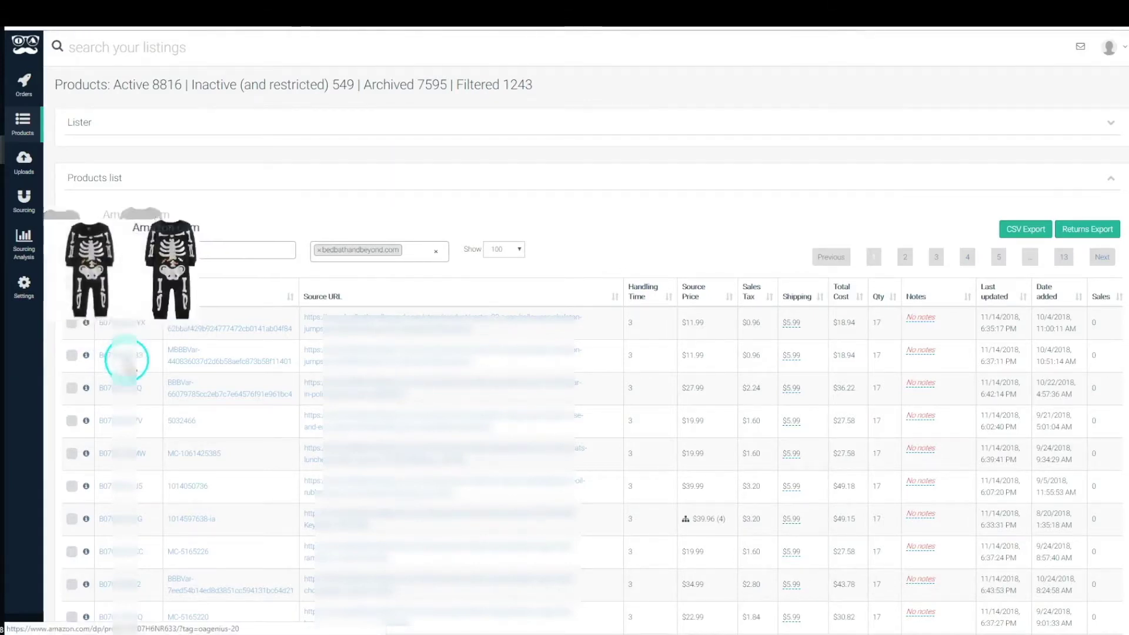
mouse_move(136, 432)
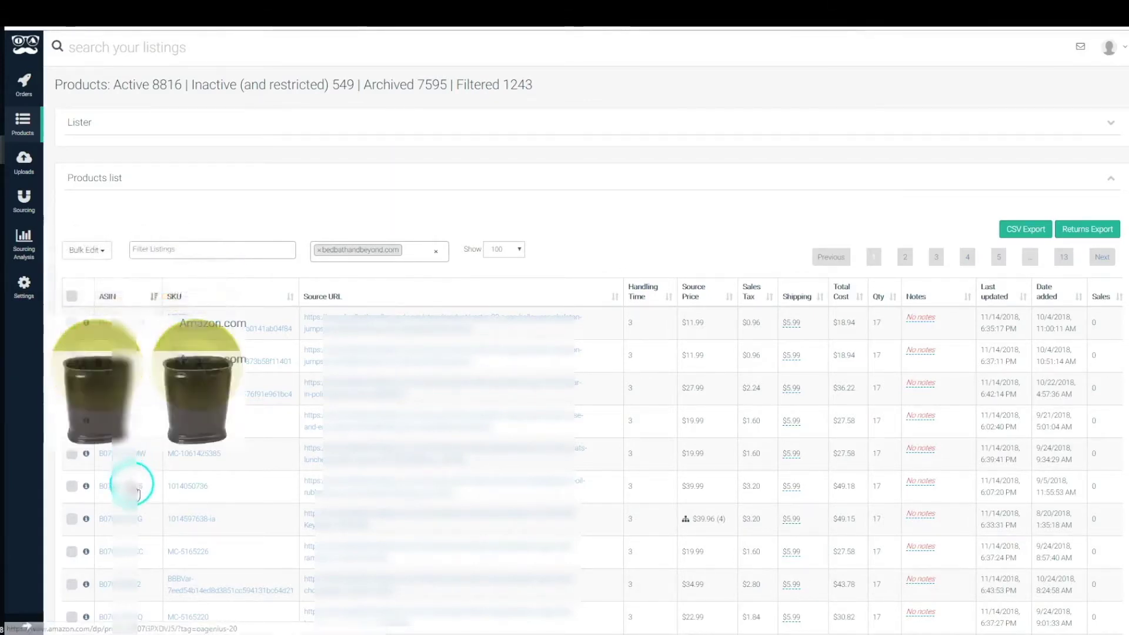
mouse_move(127, 533)
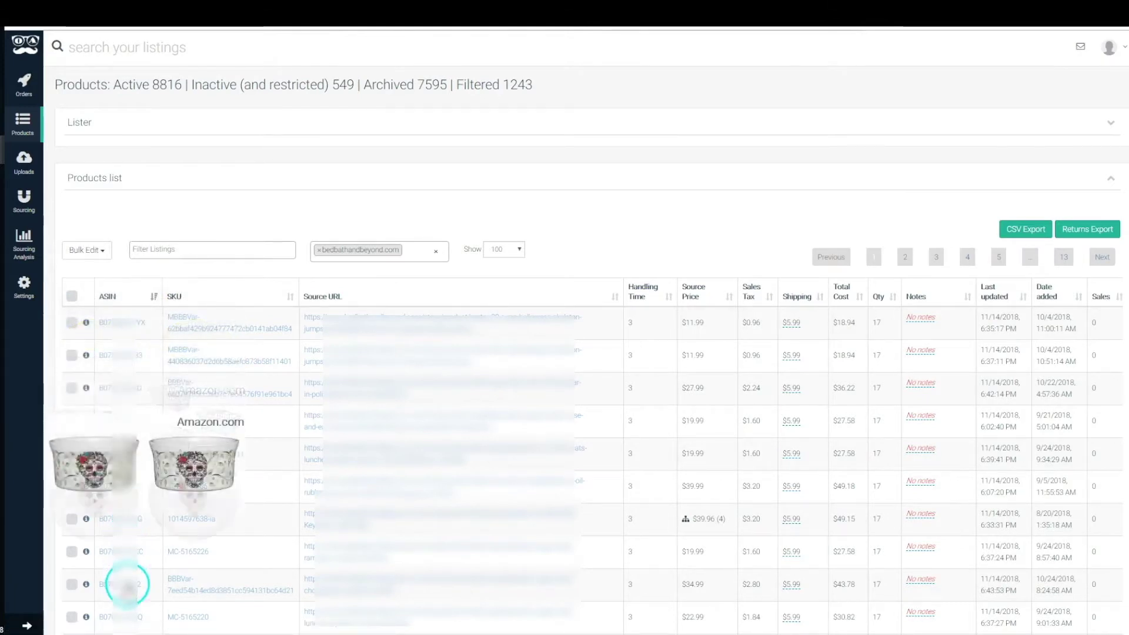
mouse_move(118, 499)
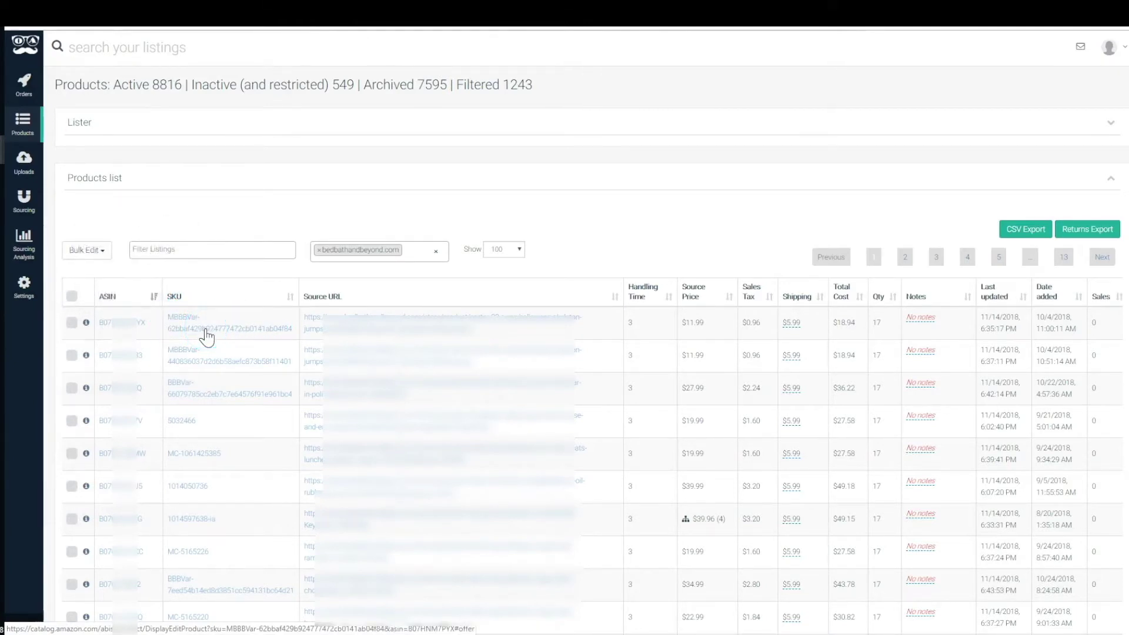
mouse_move(340, 323)
mouse_down()
mouse_move(425, 311)
mouse_move(419, 317)
mouse_move(475, 322)
mouse_up()
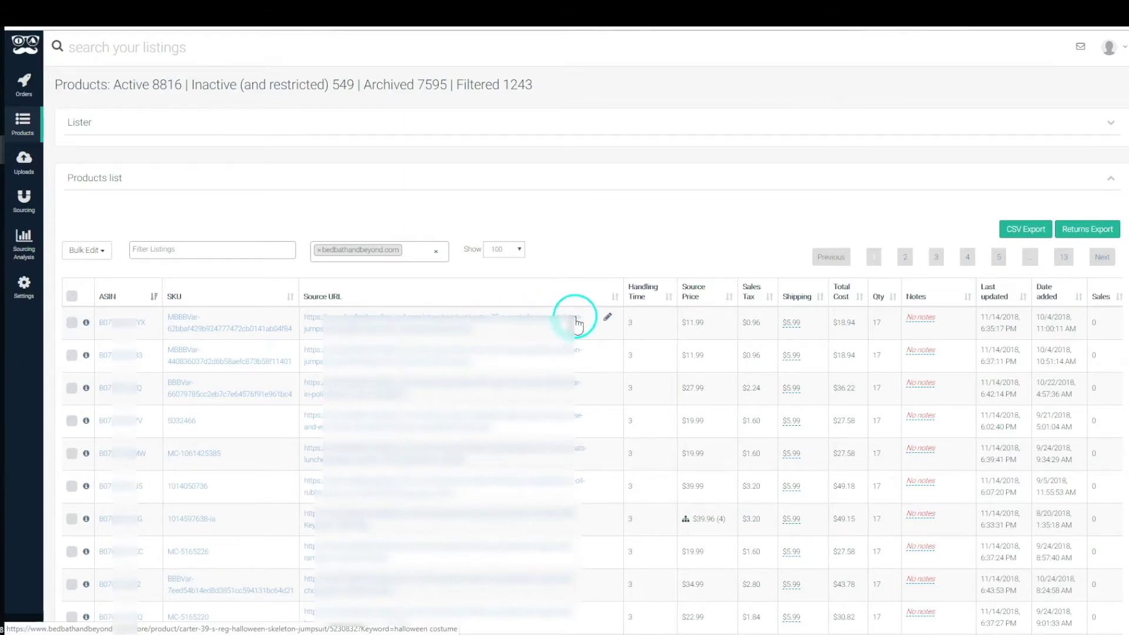
click(607, 317)
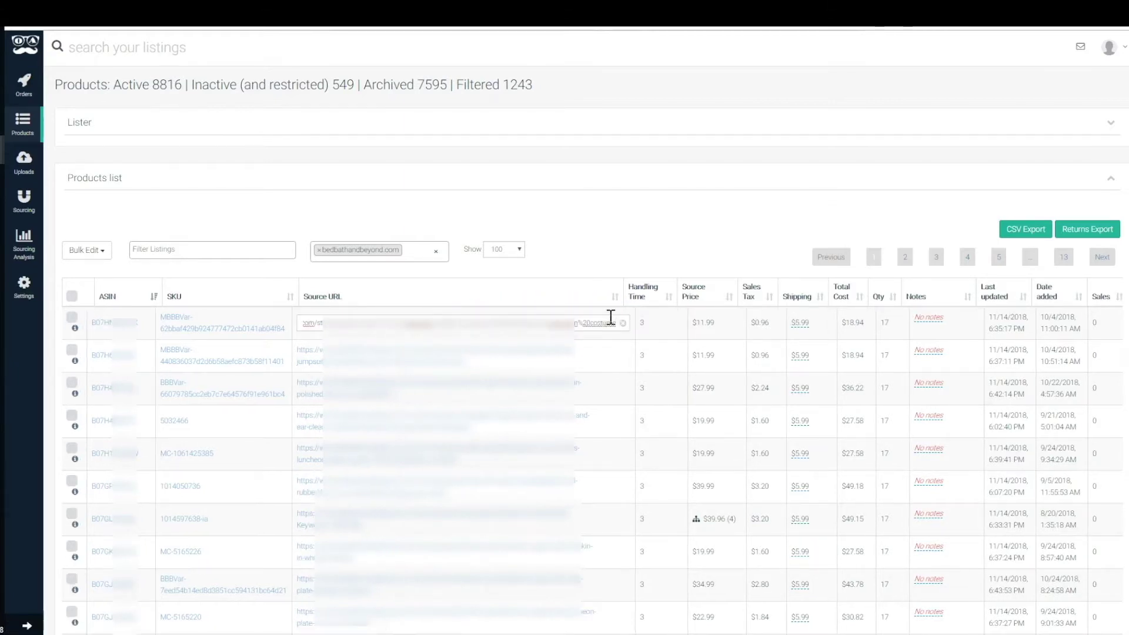
- Dismiss the Source URL edit and point out the first listing's handling time of 3
click(635, 352)
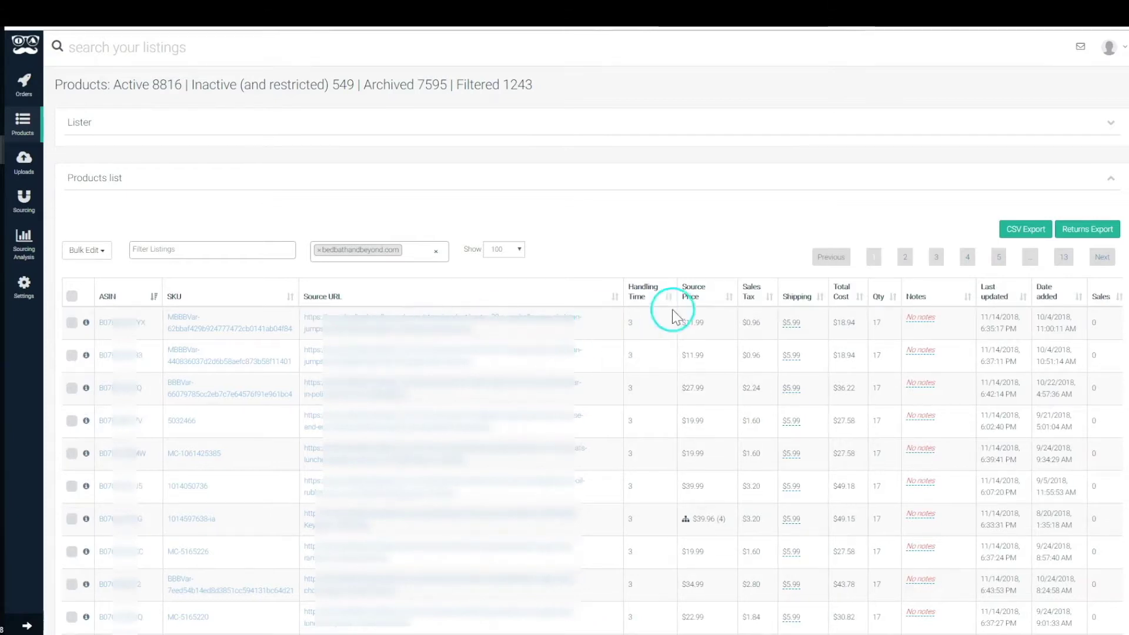
click(650, 326)
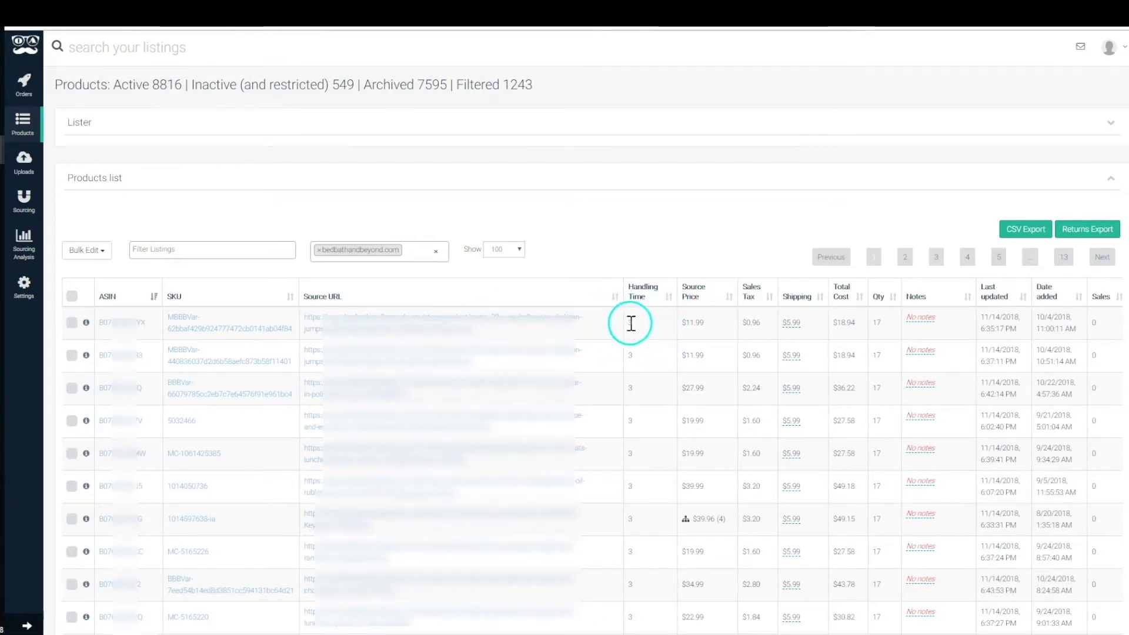
drag(630, 323, 649, 323)
click(658, 327)
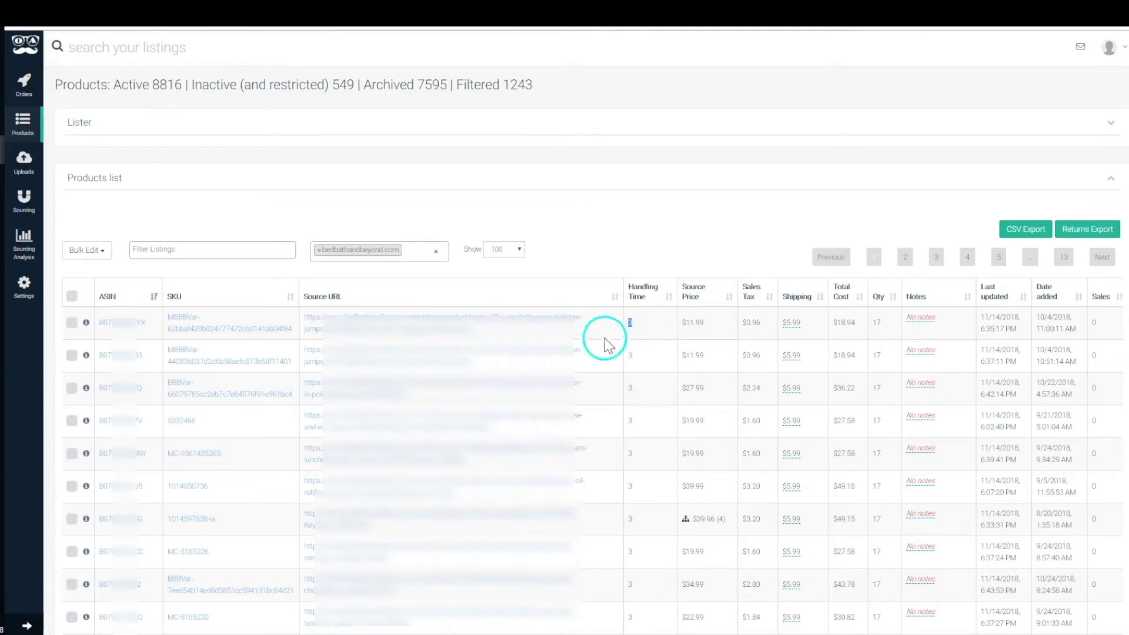
- Review the first listing's product information and history, then close the window
click(87, 323)
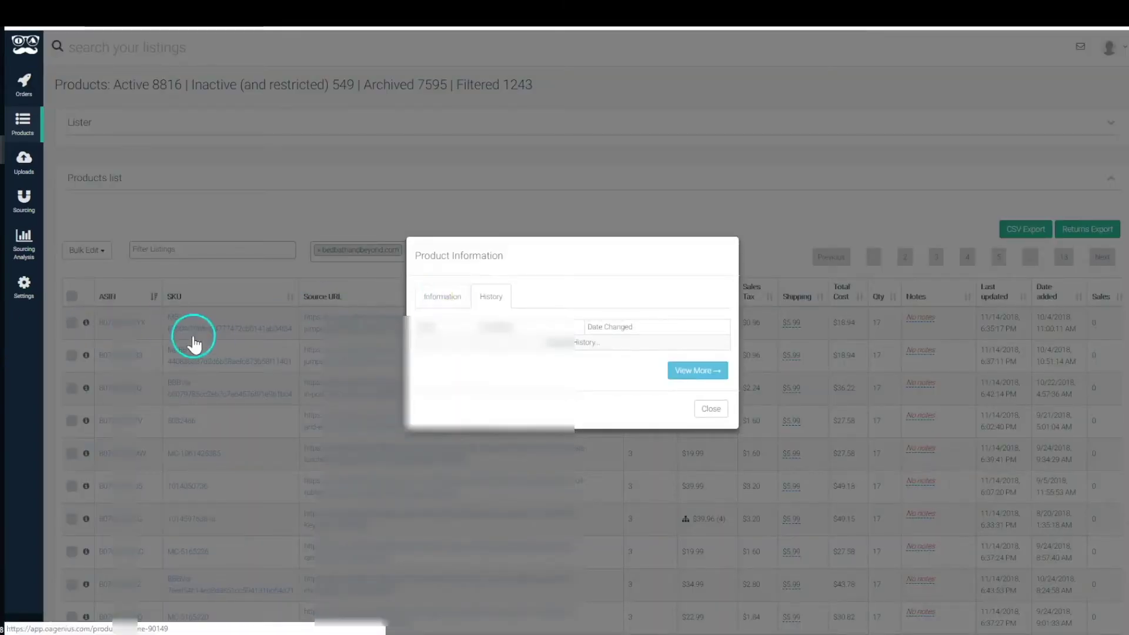
click(442, 297)
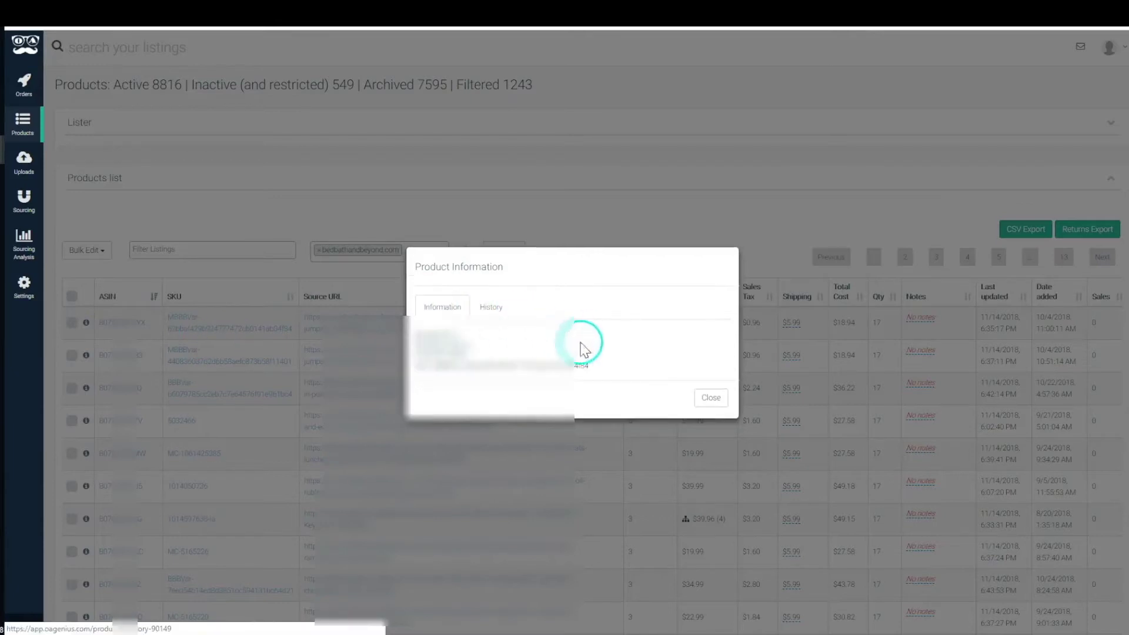
click(711, 399)
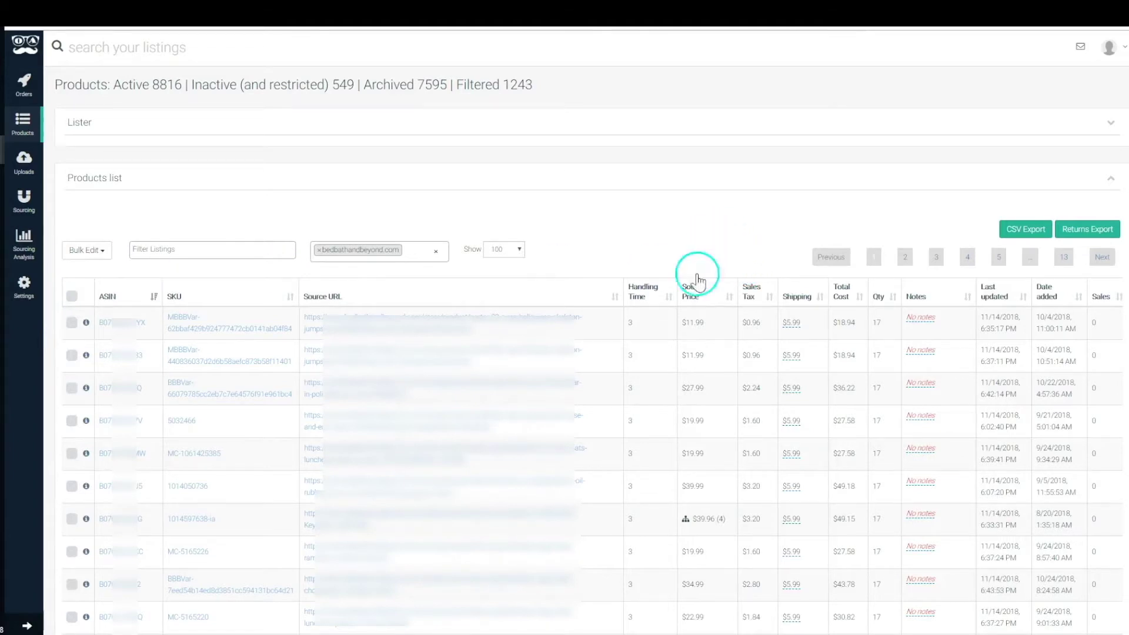
- Point out the $11.99 source price and follow the listing's source link
drag(682, 333, 708, 323)
click(709, 324)
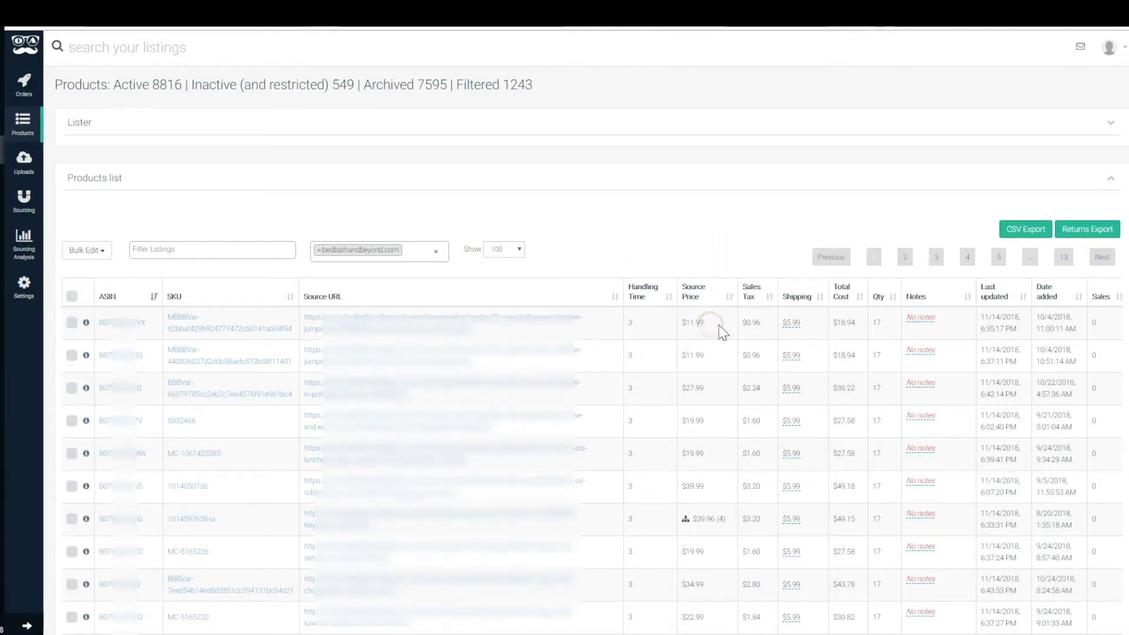
click(469, 320)
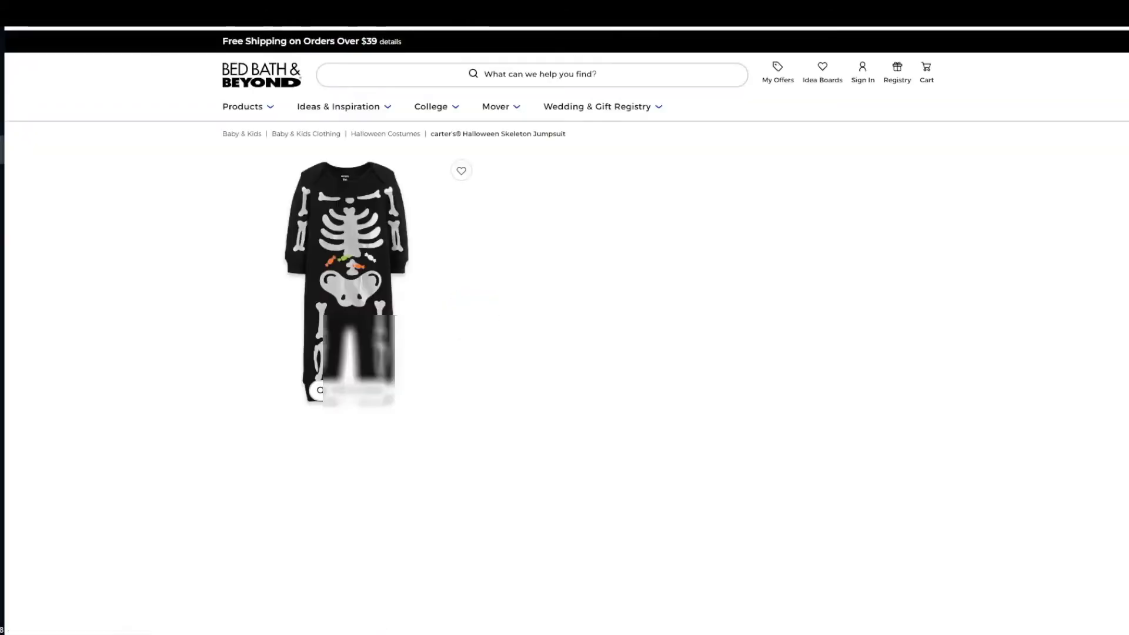
- Confirm the jumpsuit's $11.99 price and shipping, then return to OAGenius and its source price
drag(524, 284, 532, 238)
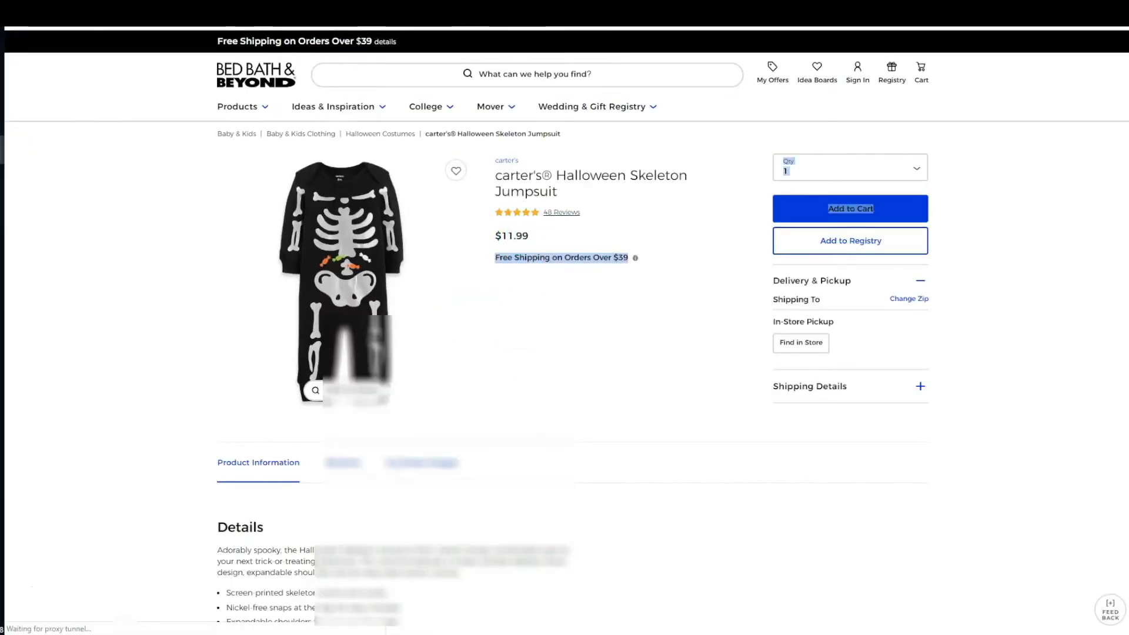
key(ctrl+w)
drag(682, 323, 768, 323)
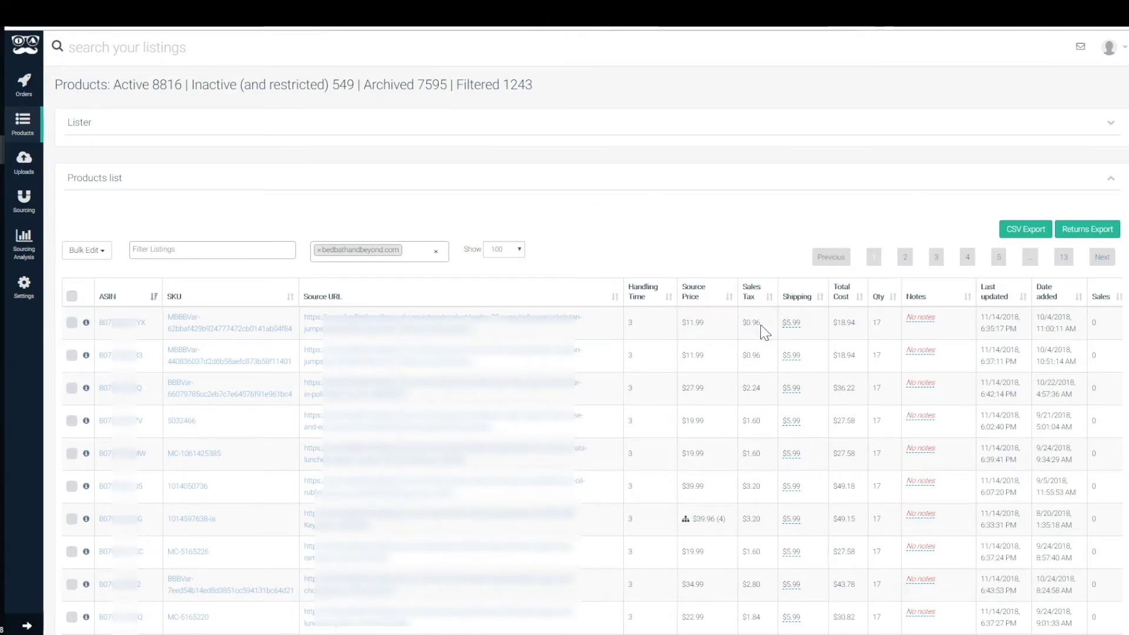
click(742, 323)
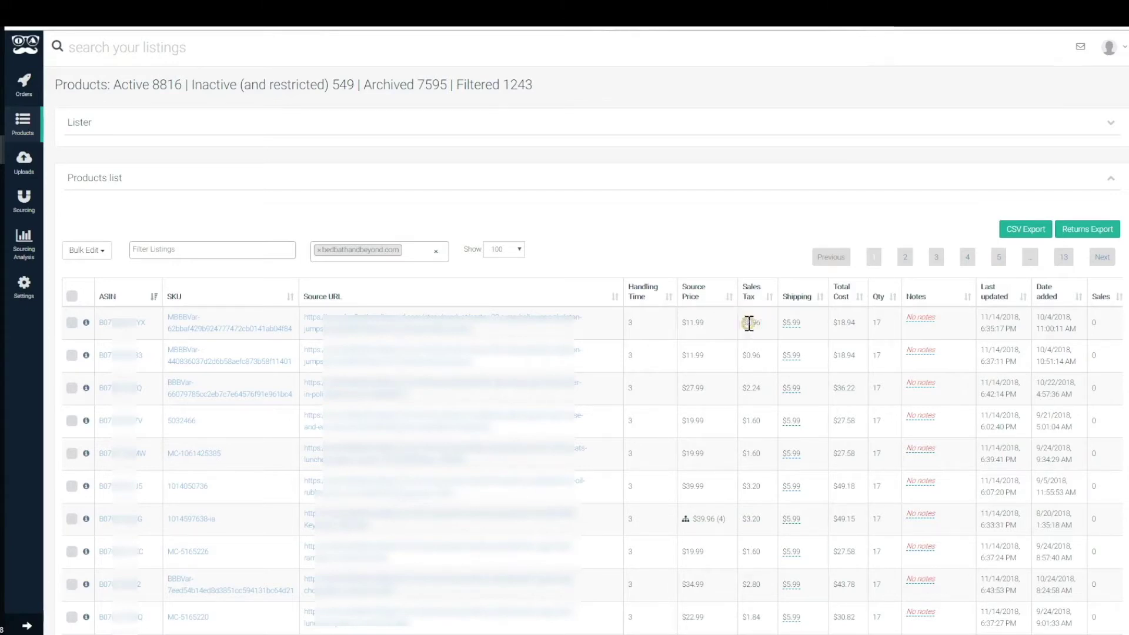
double_click(749, 323)
double_click(791, 325)
click(805, 327)
click(796, 322)
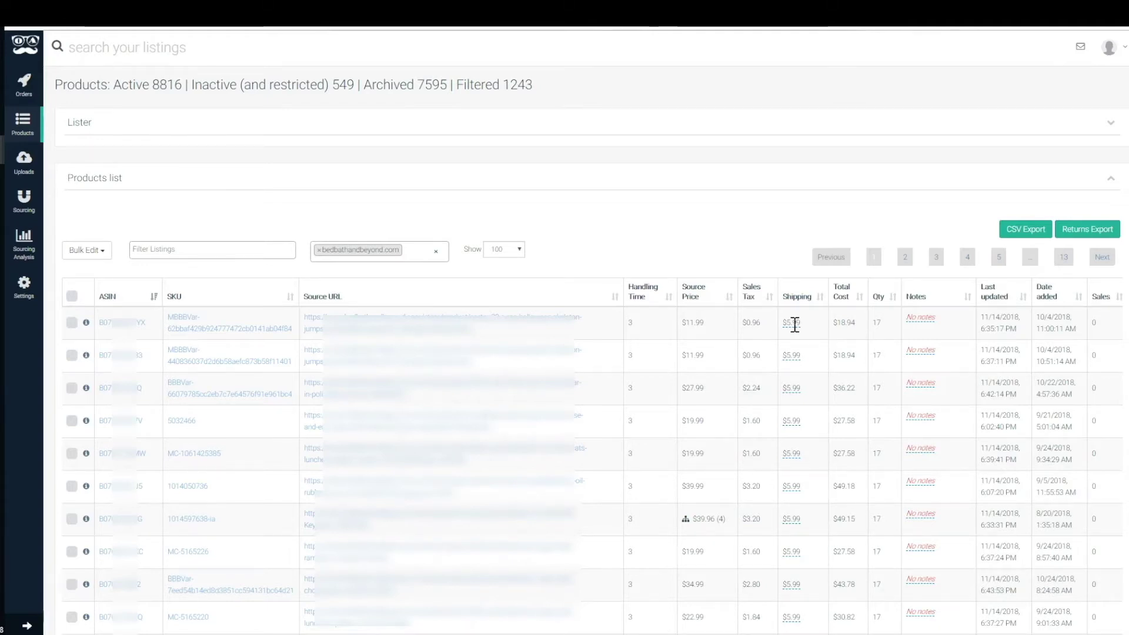
click(800, 323)
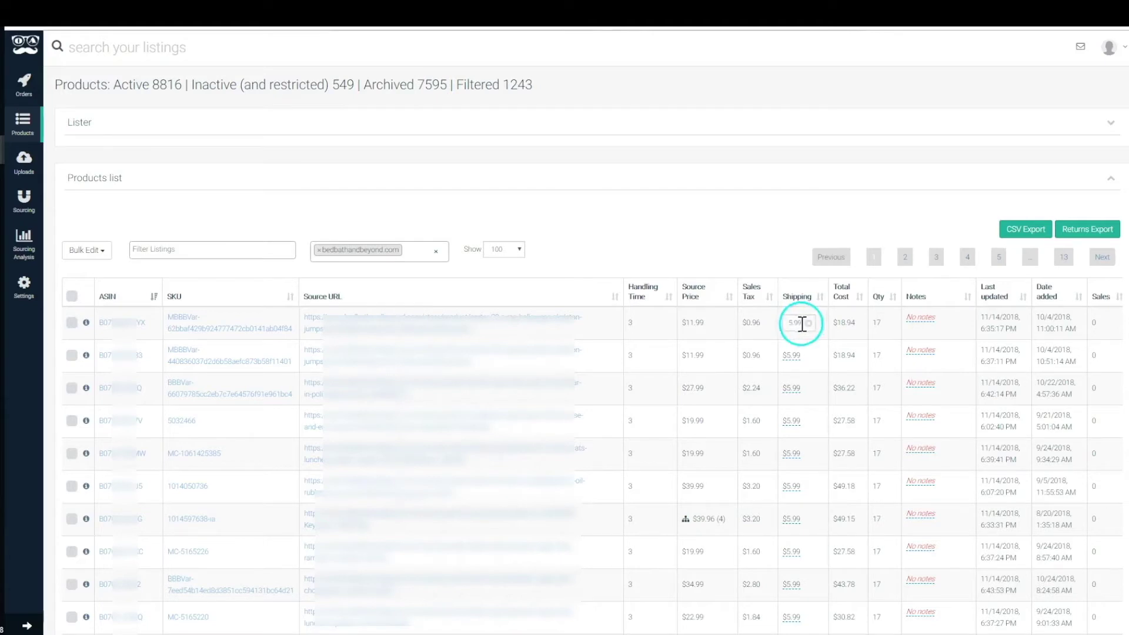
double_click(795, 327)
click(813, 334)
drag(834, 323, 856, 324)
click(860, 324)
click(870, 328)
drag(875, 327, 887, 330)
click(888, 332)
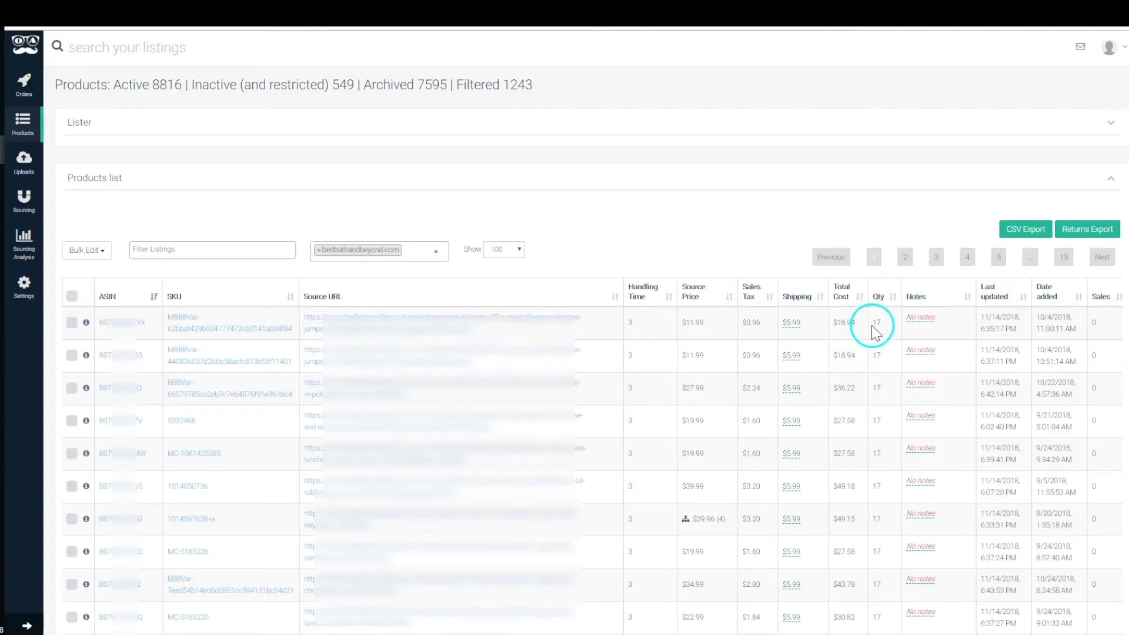
double_click(875, 323)
click(894, 330)
click(872, 324)
click(929, 318)
double_click(928, 318)
click(416, 318)
click(783, 376)
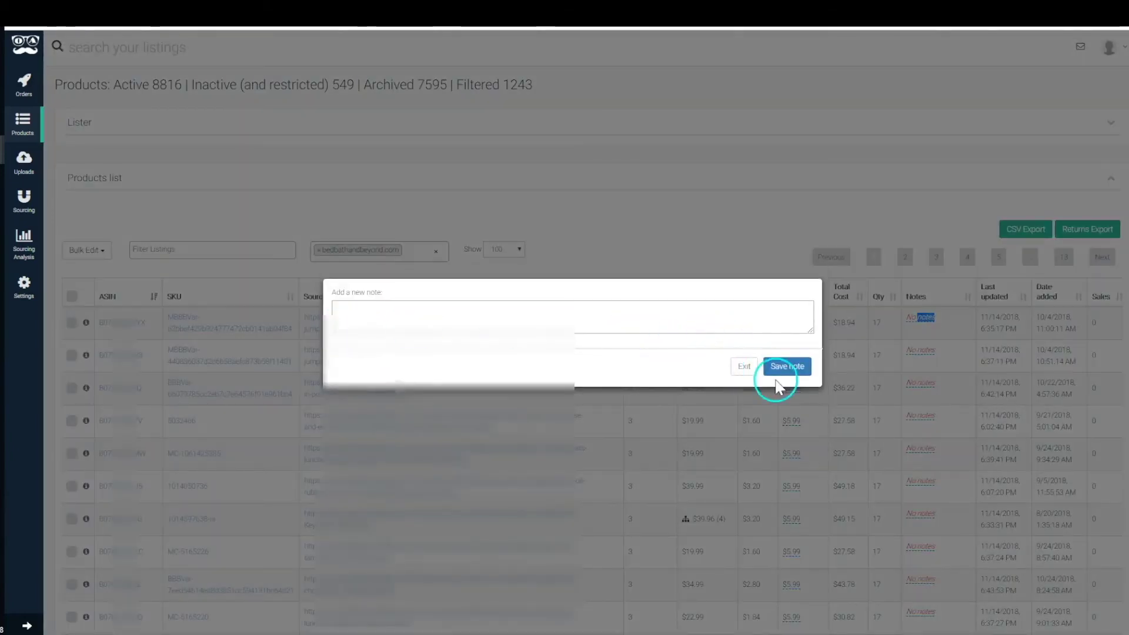
click(744, 371)
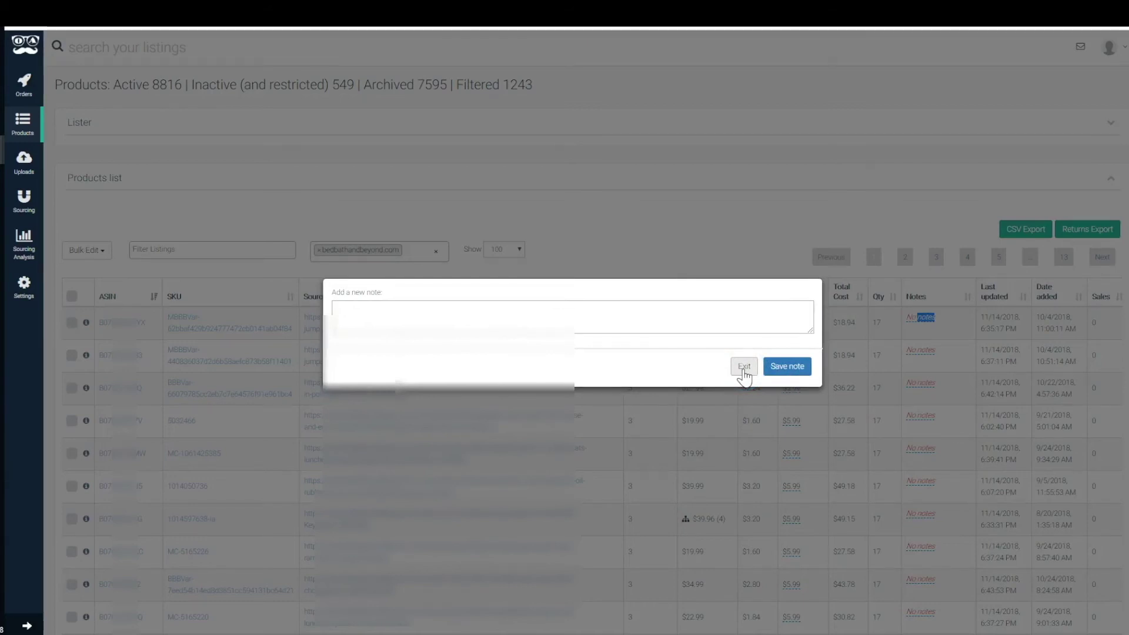
click(743, 372)
click(879, 330)
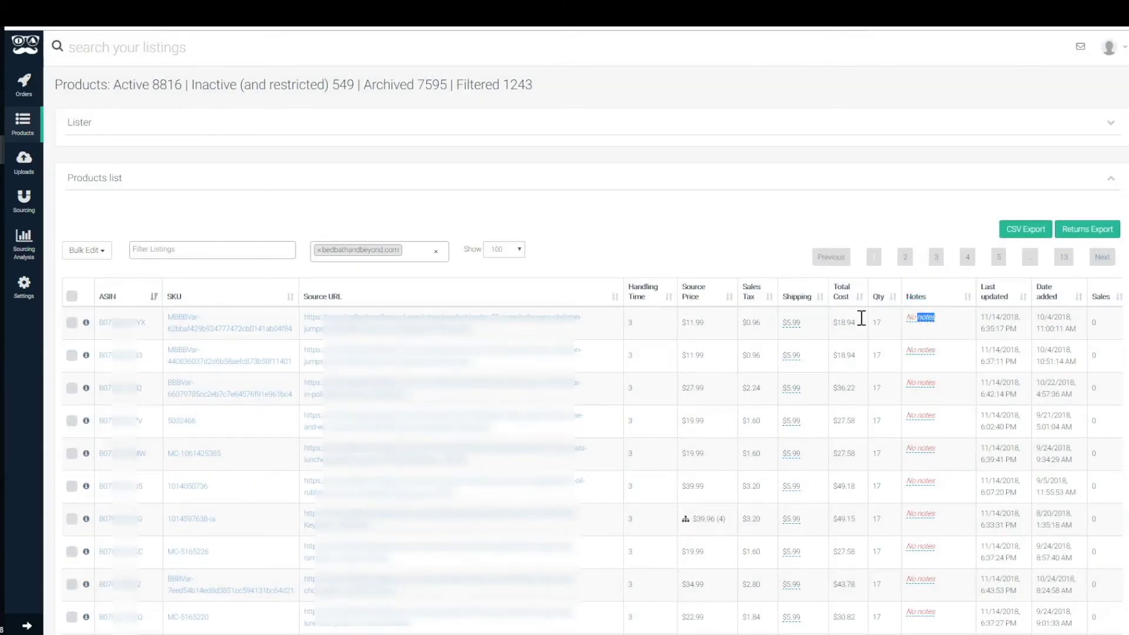
click(920, 317)
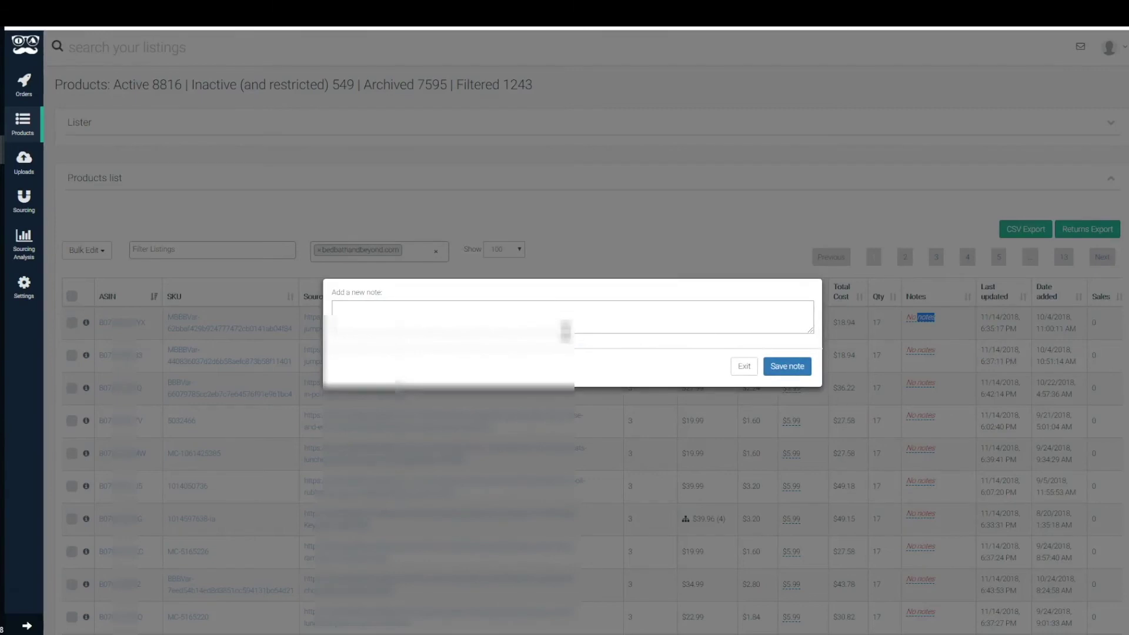
click(821, 400)
click(744, 367)
click(988, 345)
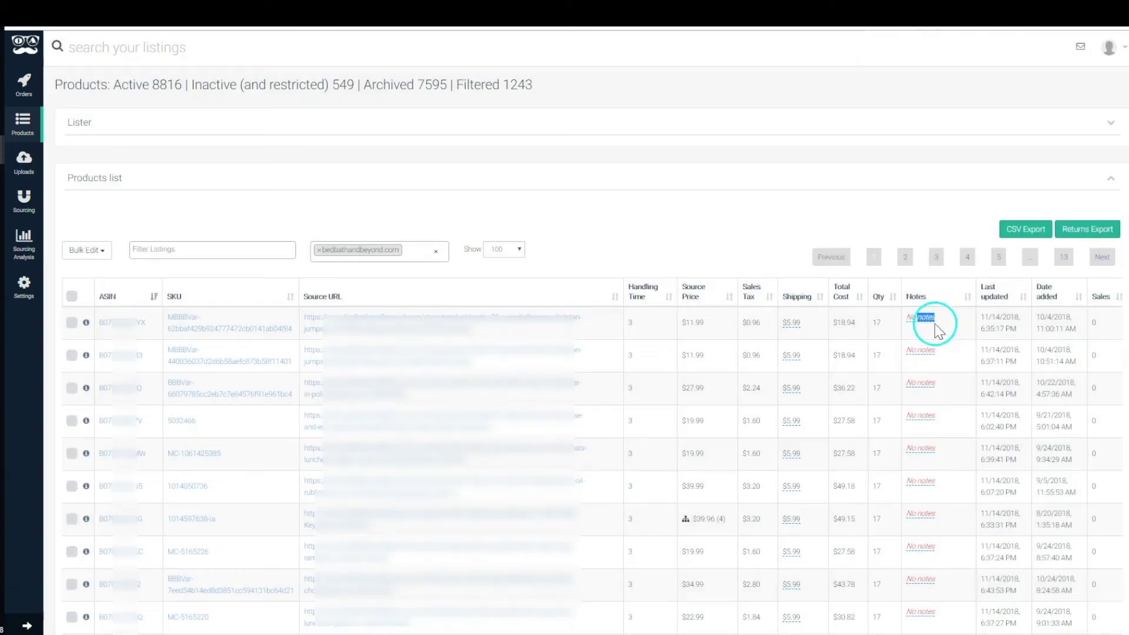
- Point out the first listing's Last updated and Date added values
click(949, 327)
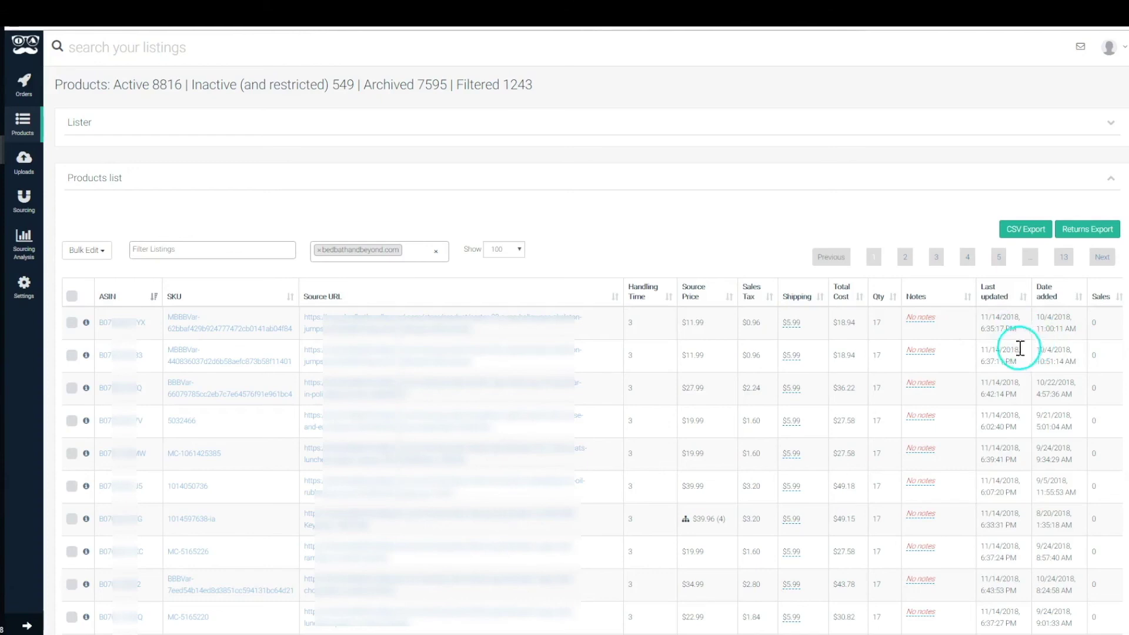
drag(981, 316, 1002, 329)
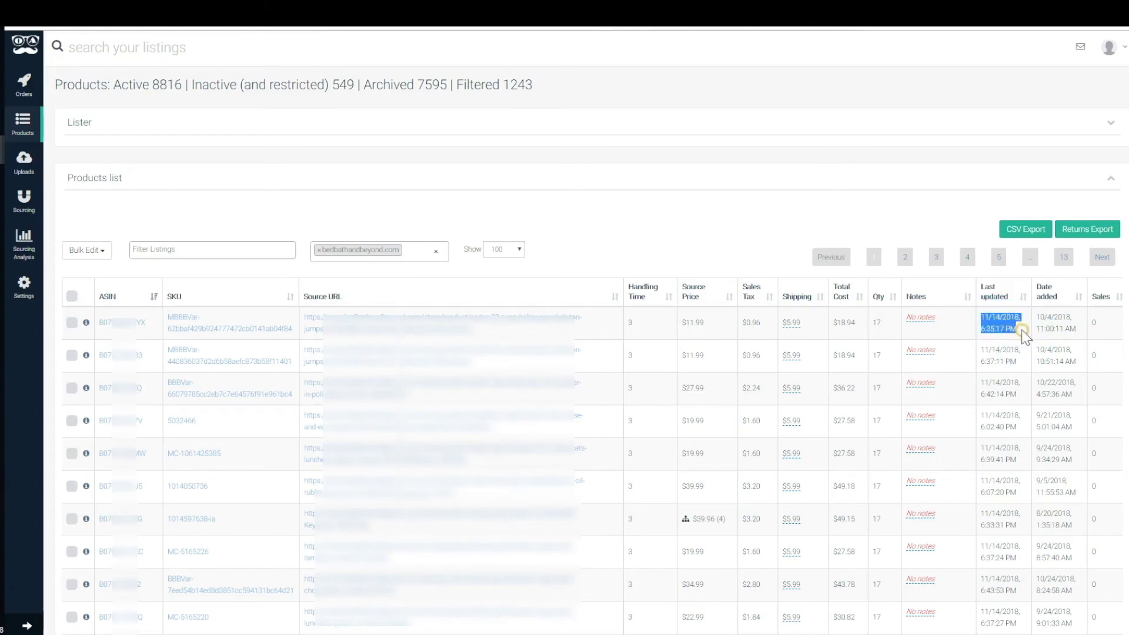
click(1039, 323)
drag(1038, 323, 1104, 328)
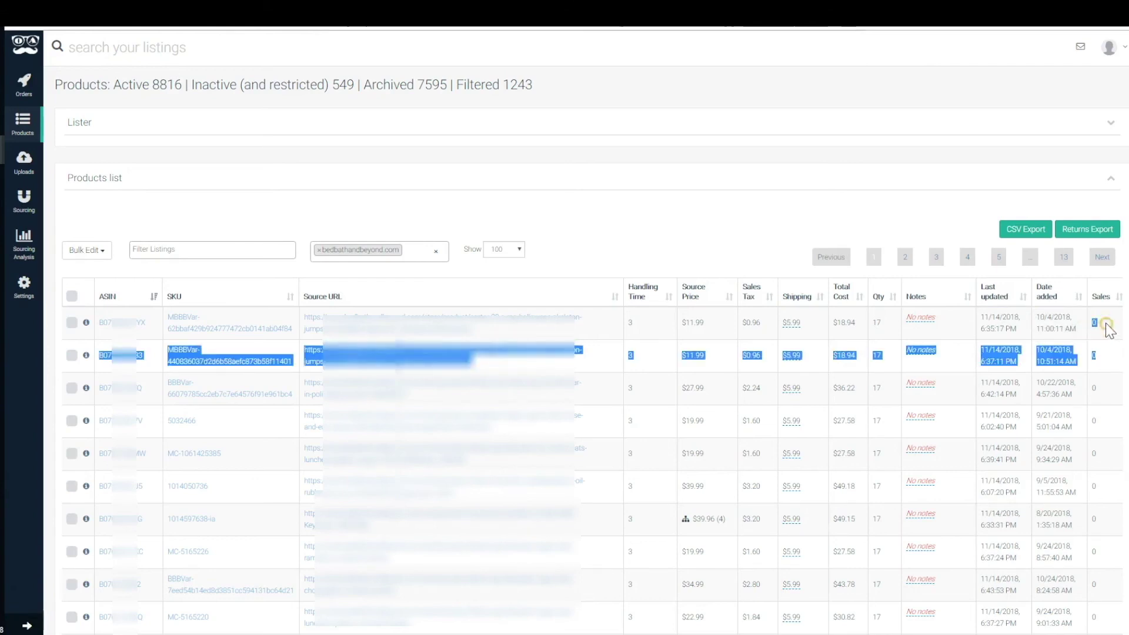
click(1102, 298)
click(1100, 298)
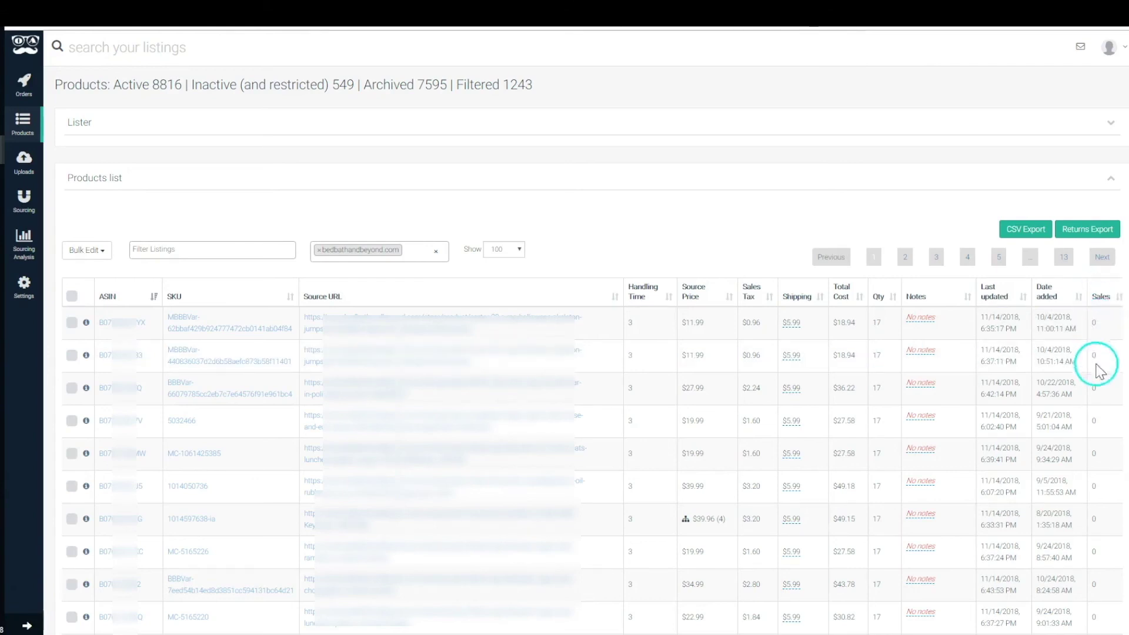
- Highlight the MC-5165226 row, then remove the bedbathandbeyond.com supplier filter
triple_click(1095, 551)
click(1098, 603)
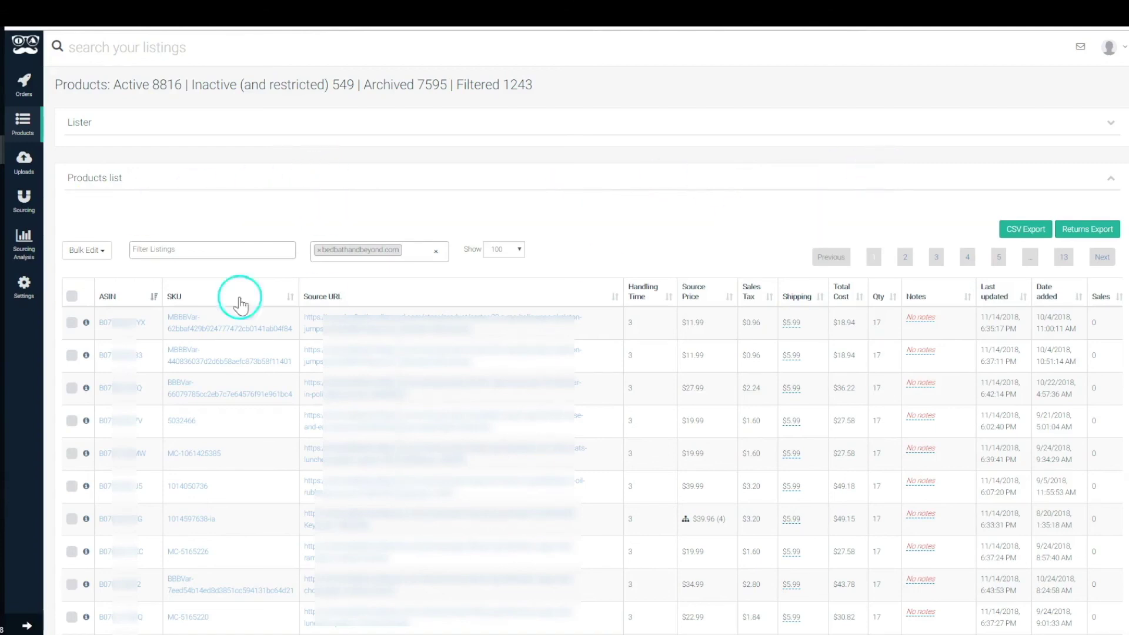
click(319, 254)
click(320, 257)
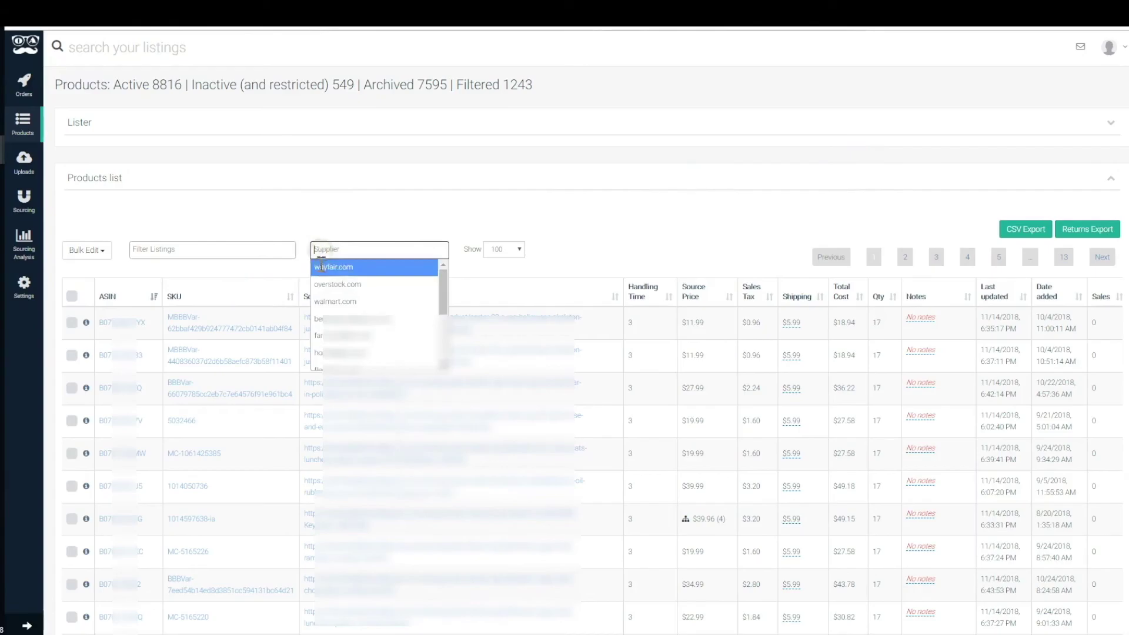